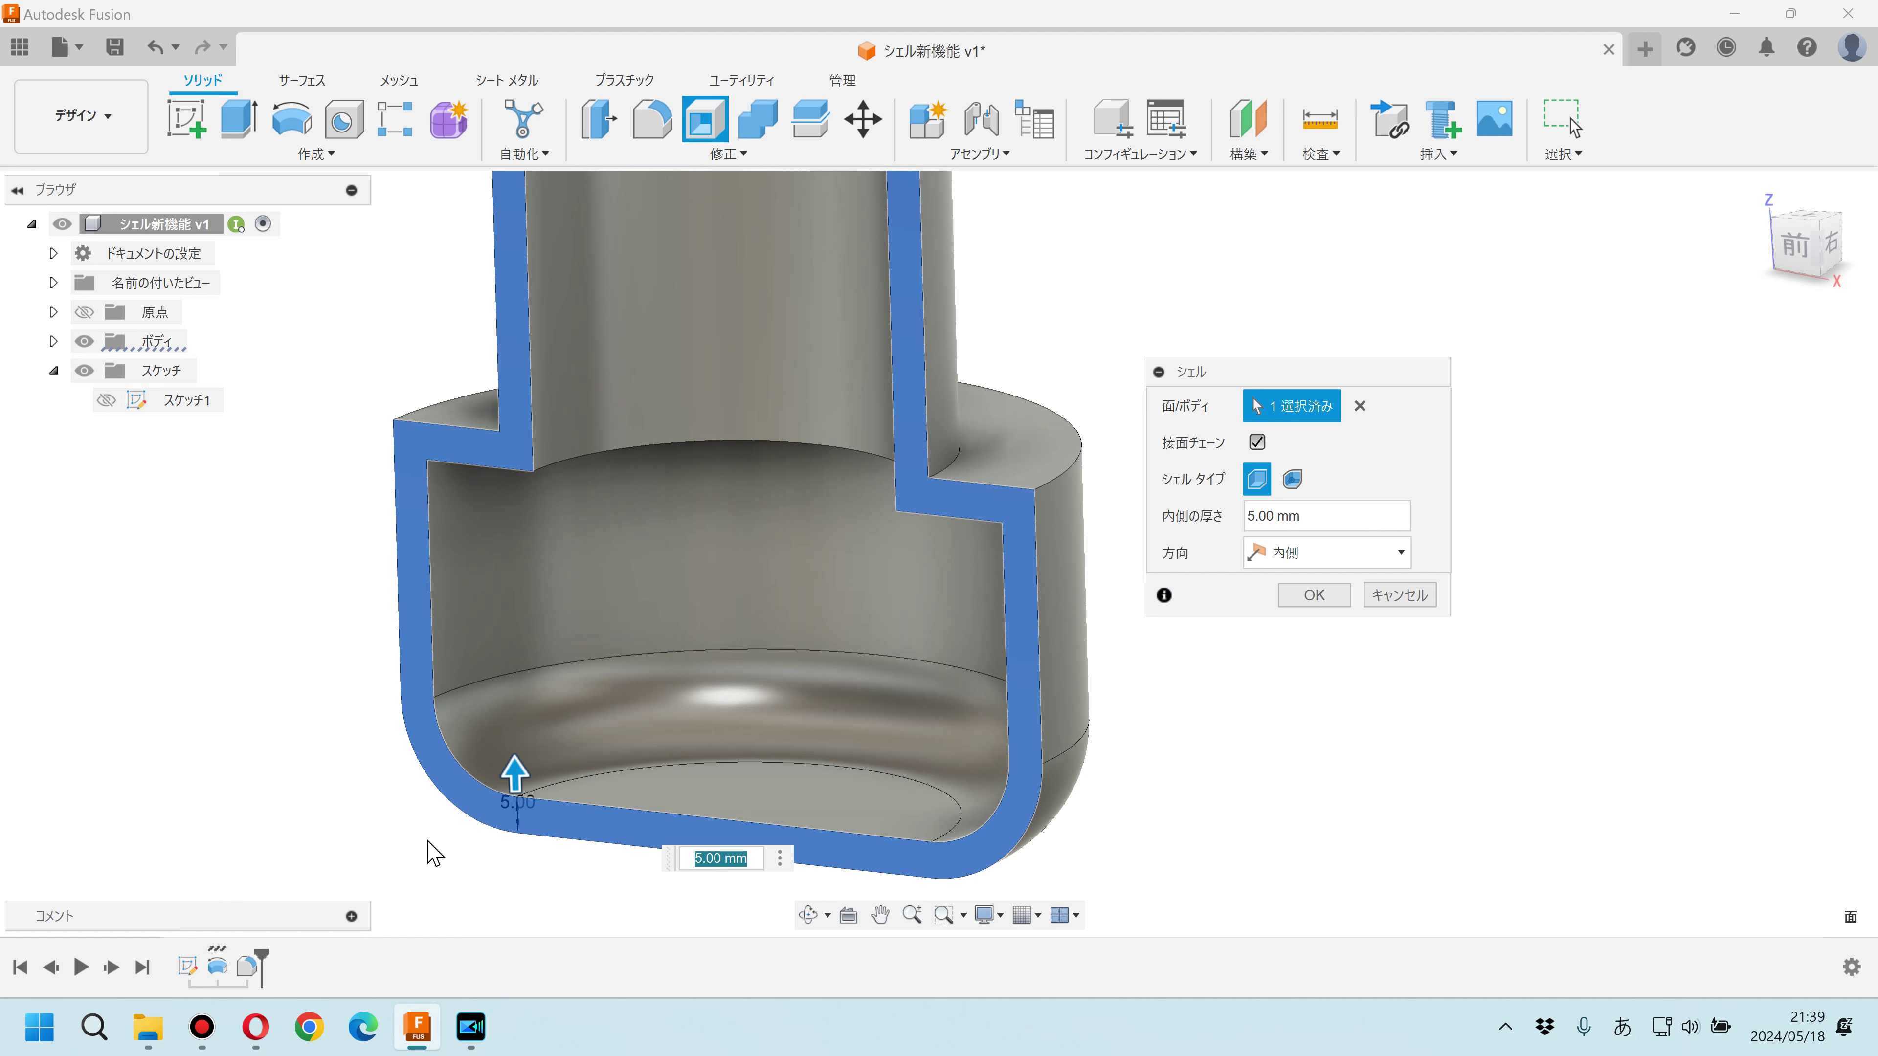
Step: Preview rounded corners and thicken the inward shell wall to 20 mm
left_click(1292, 481)
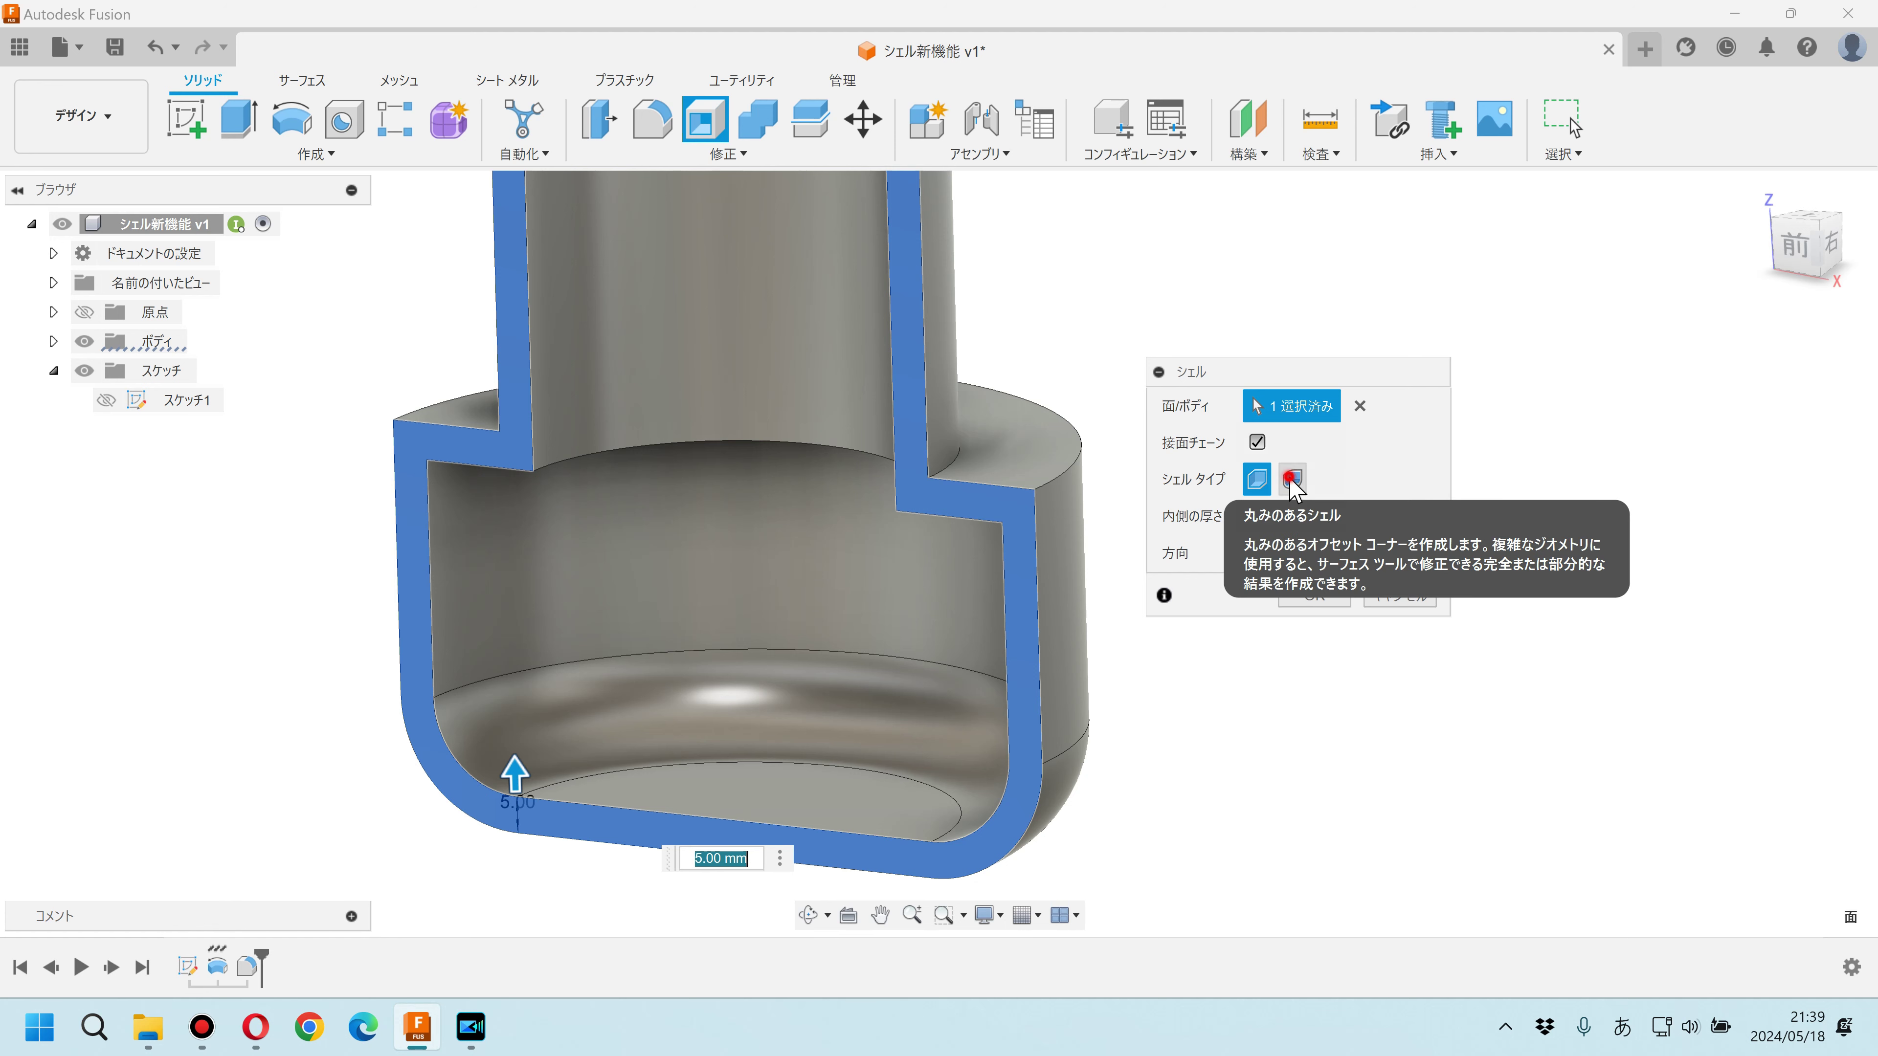
scroll(961, 488, "up", 5)
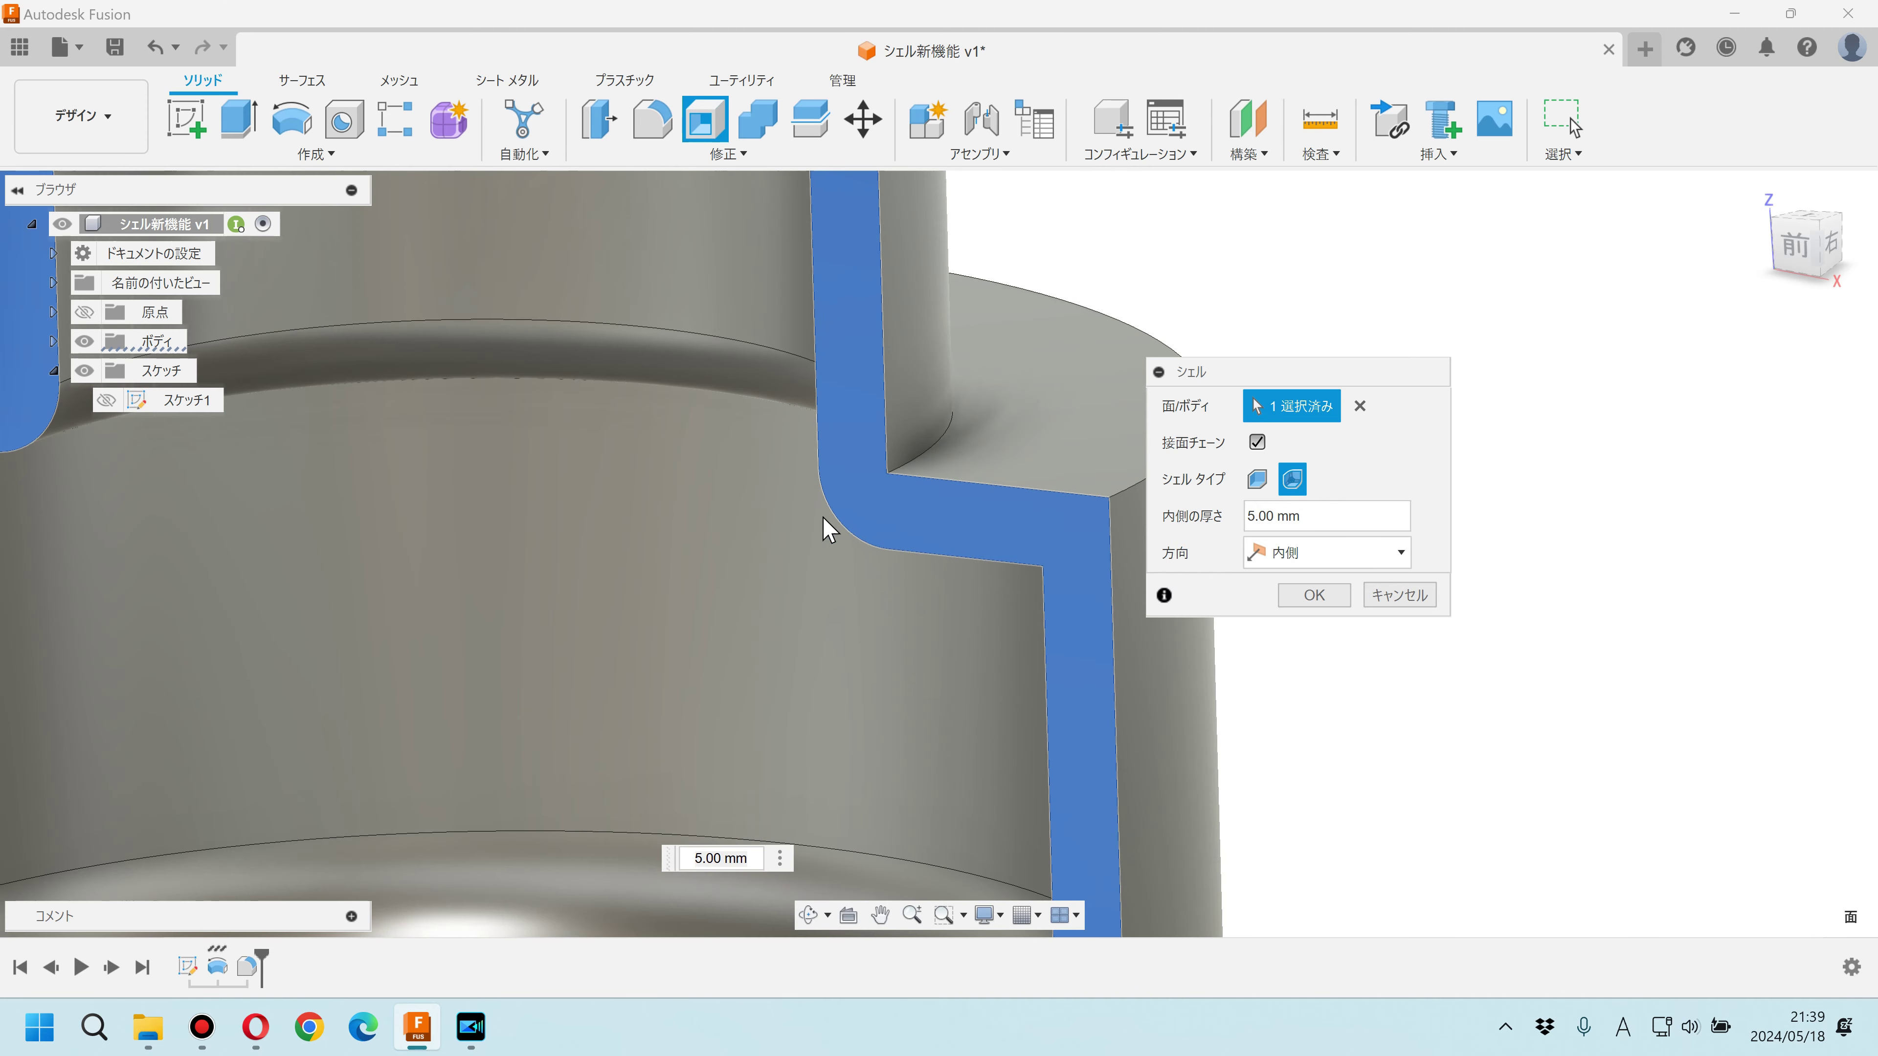
scroll(850, 511, "down", 3)
scroll(809, 537, "down", 3)
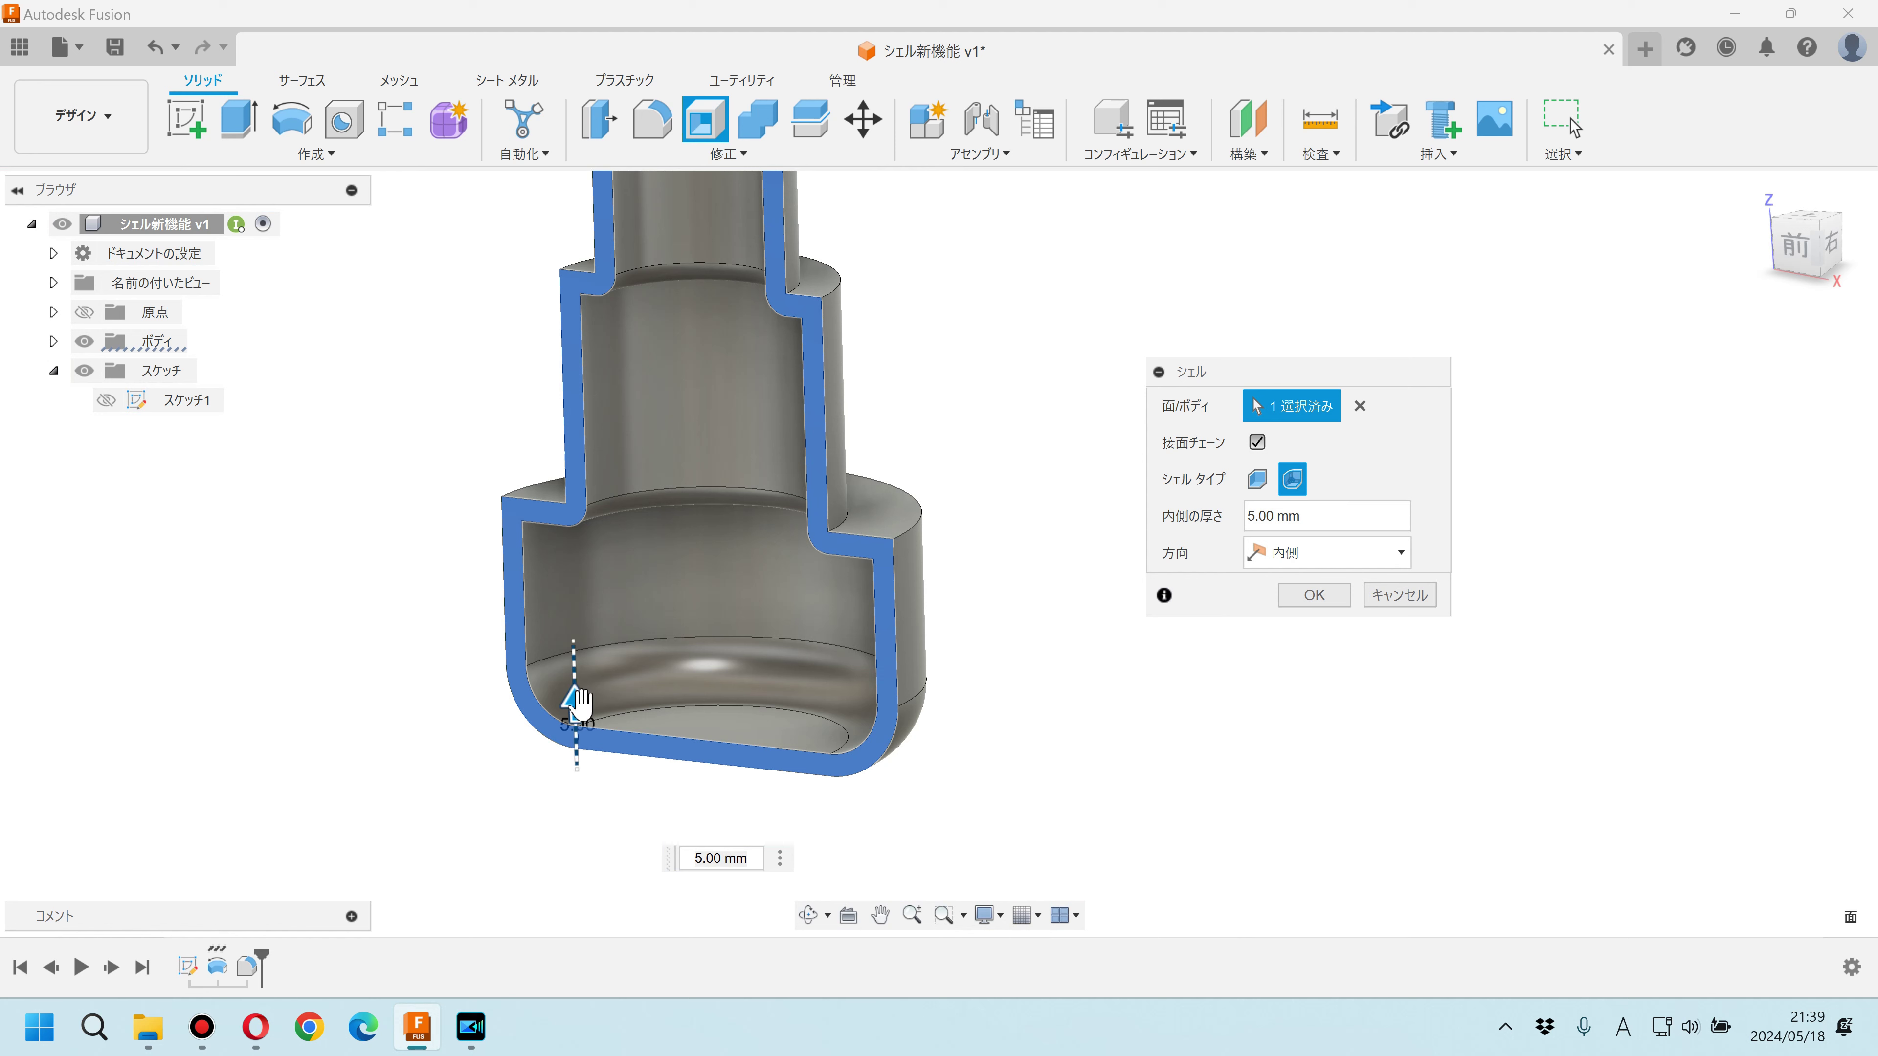
mouse_move(575, 704)
left_mouse_down()
mouse_move(575, 611)
mouse_move(574, 638)
left_mouse_up()
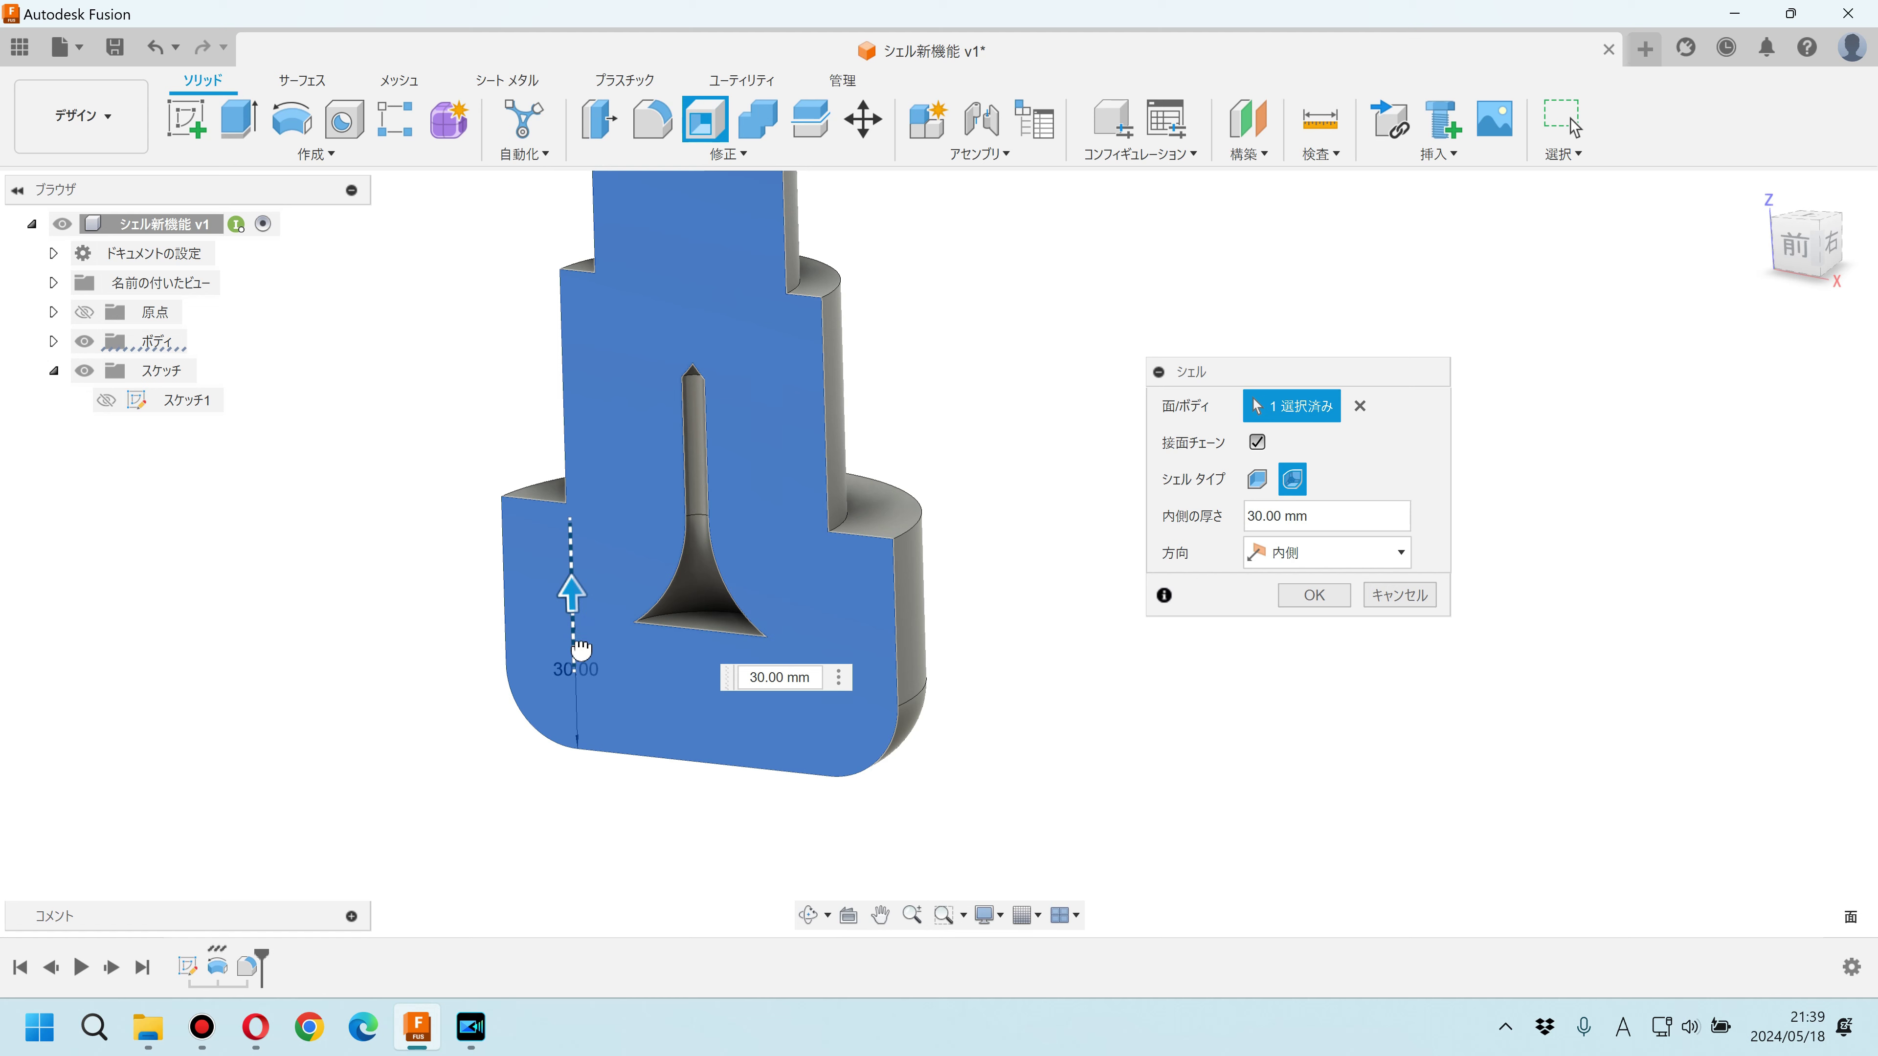
Step: Compare sharp and rounded corners, keep Sharp, and view the shell Direction options
left_click(1257, 481)
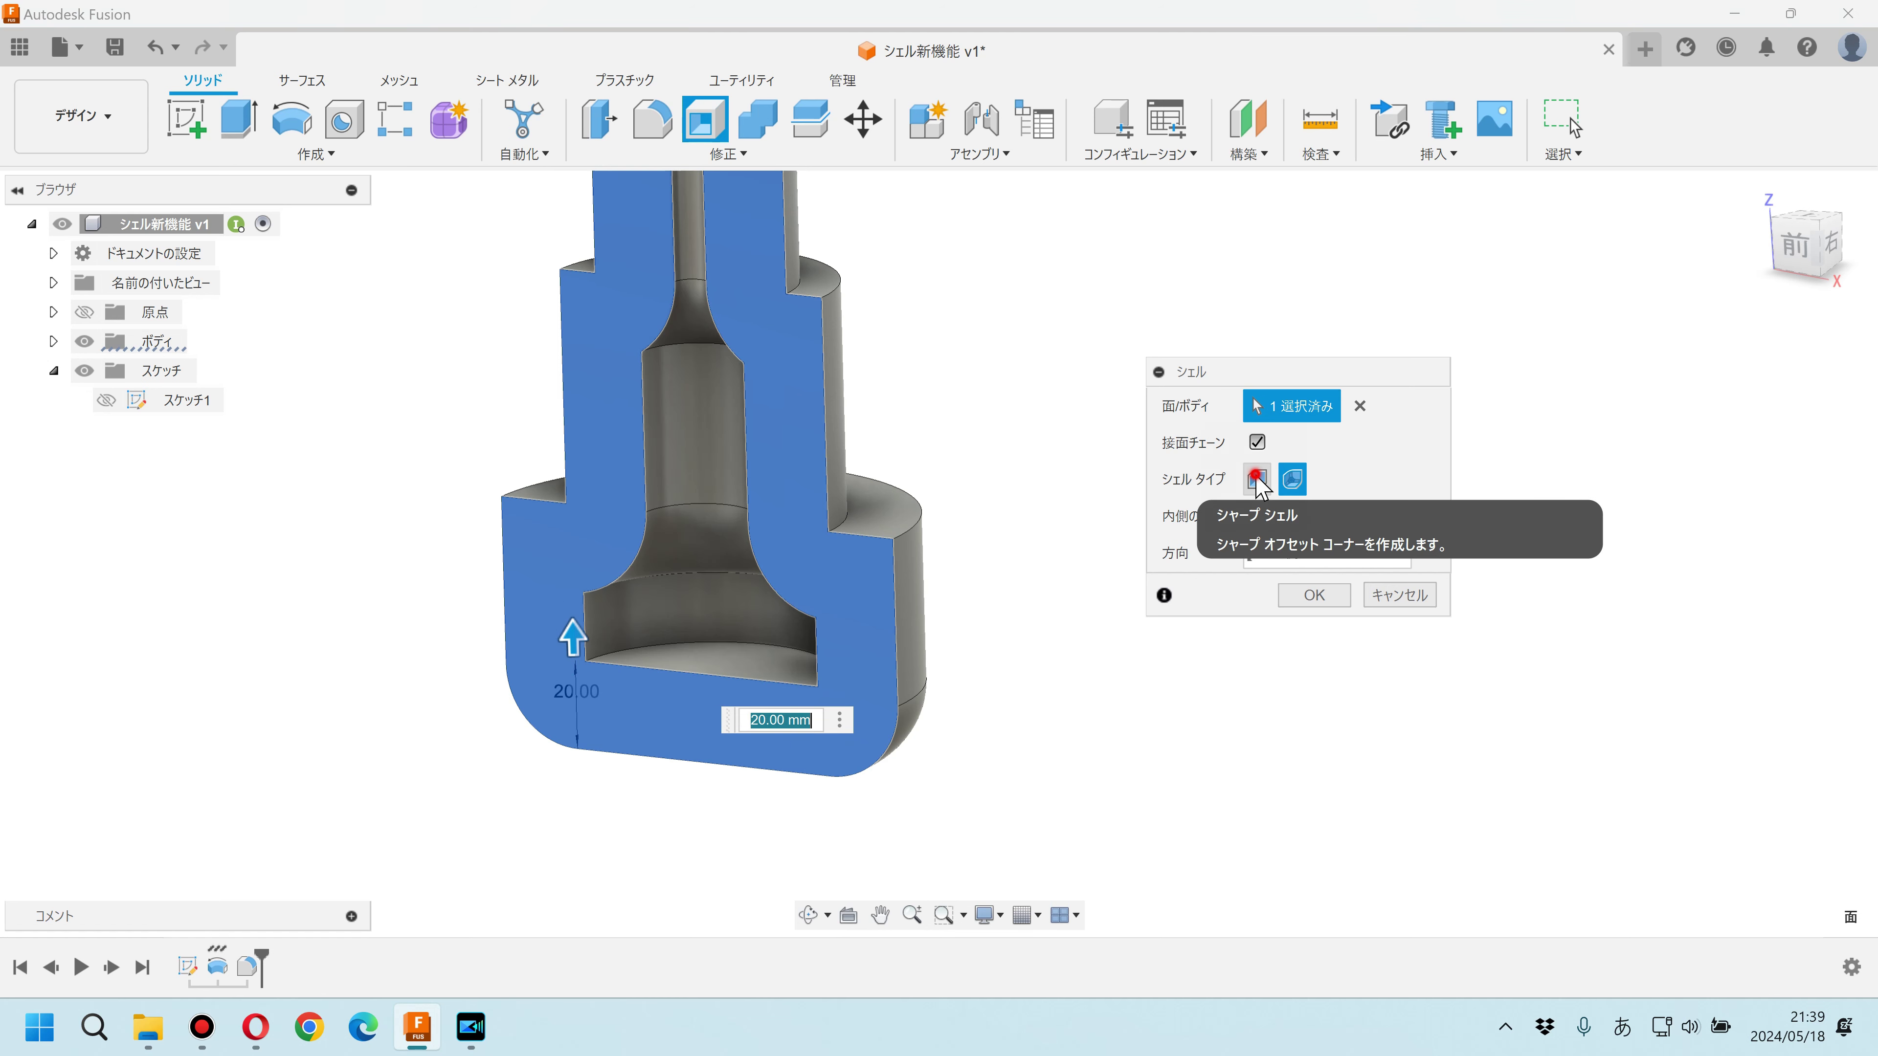
scroll(1038, 651, "down", 3)
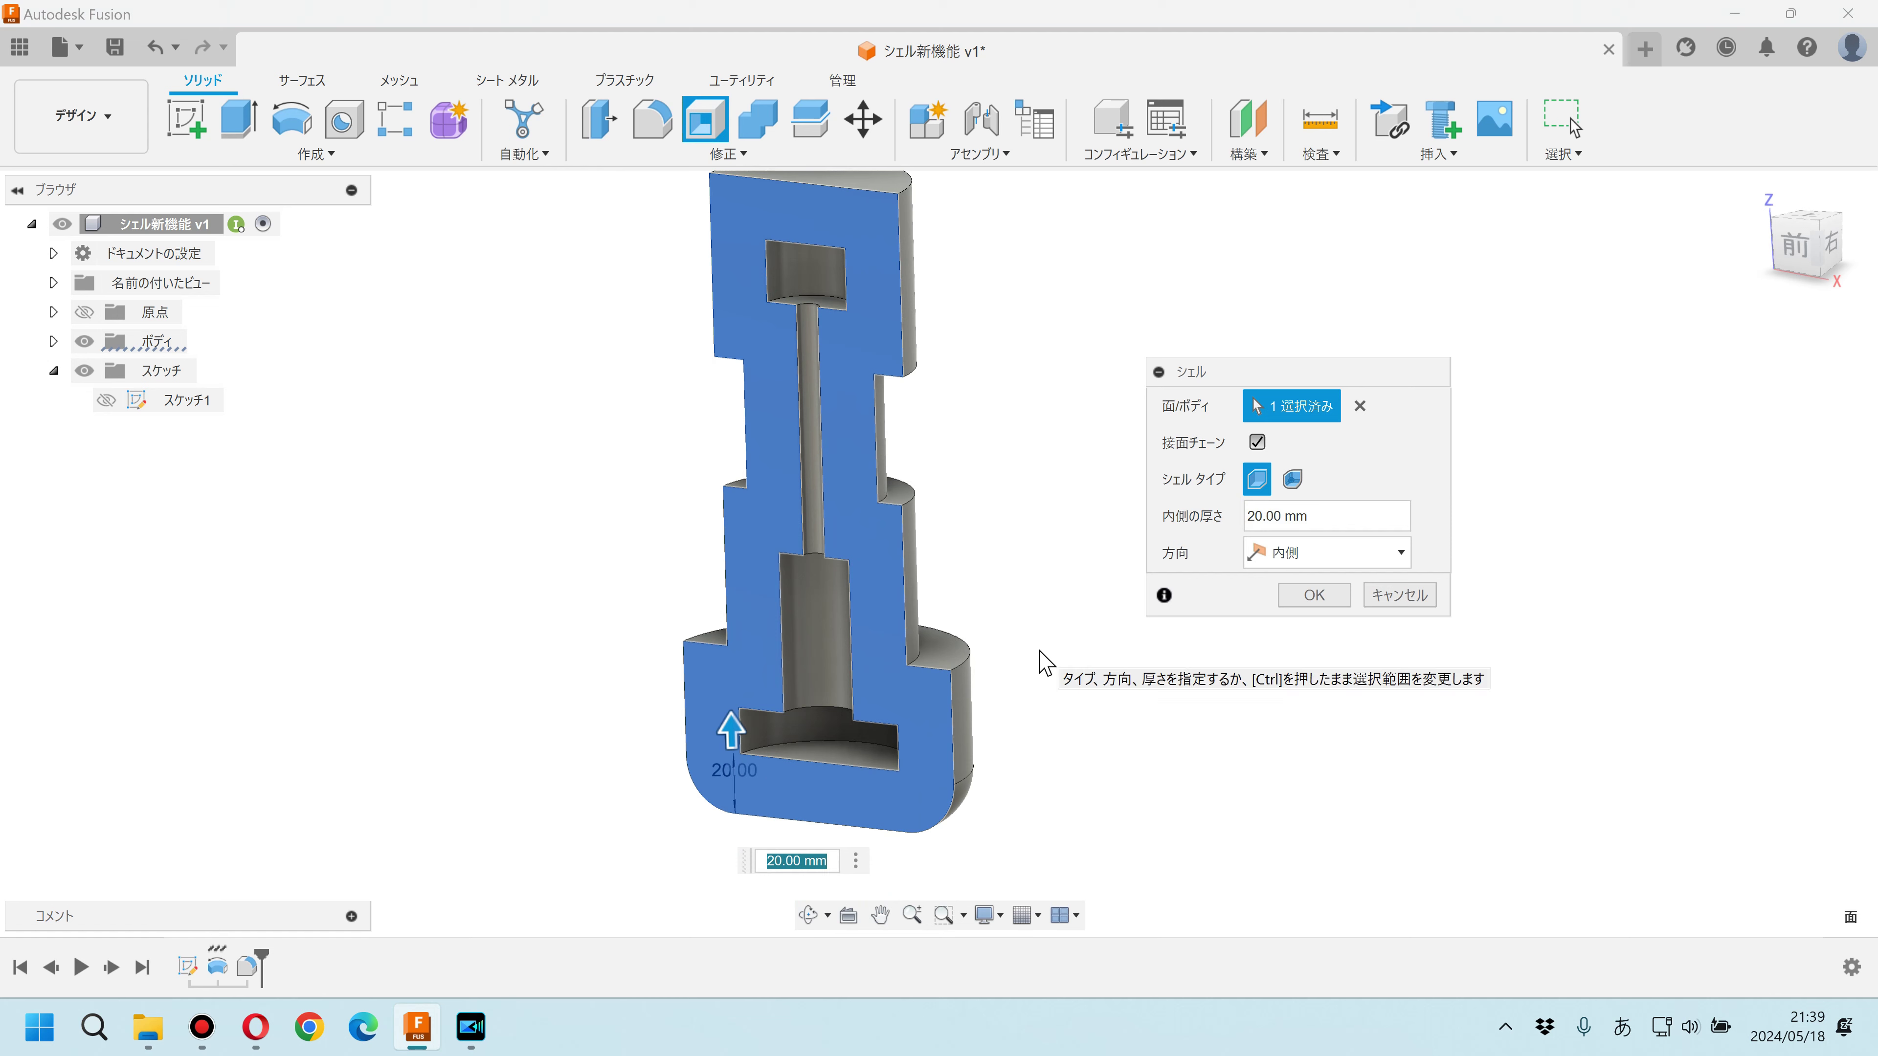
left_click(1294, 481)
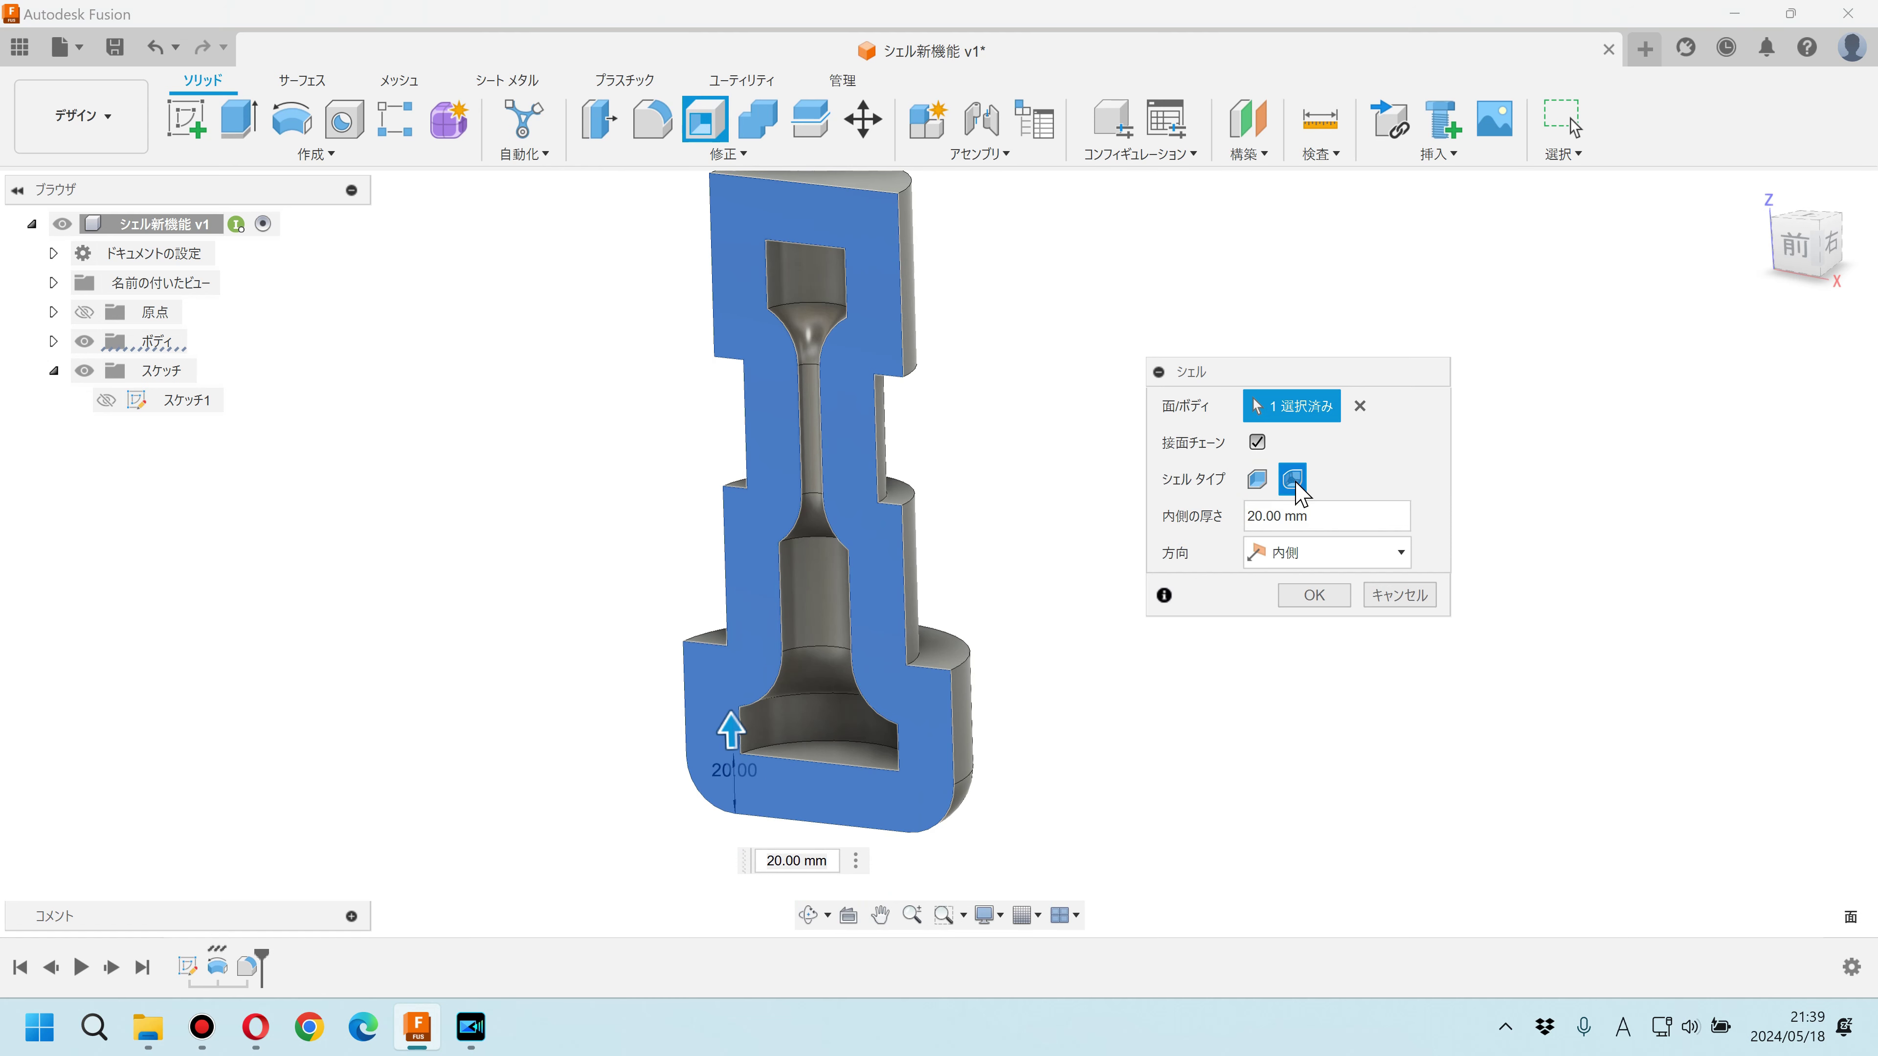
left_click(1257, 479)
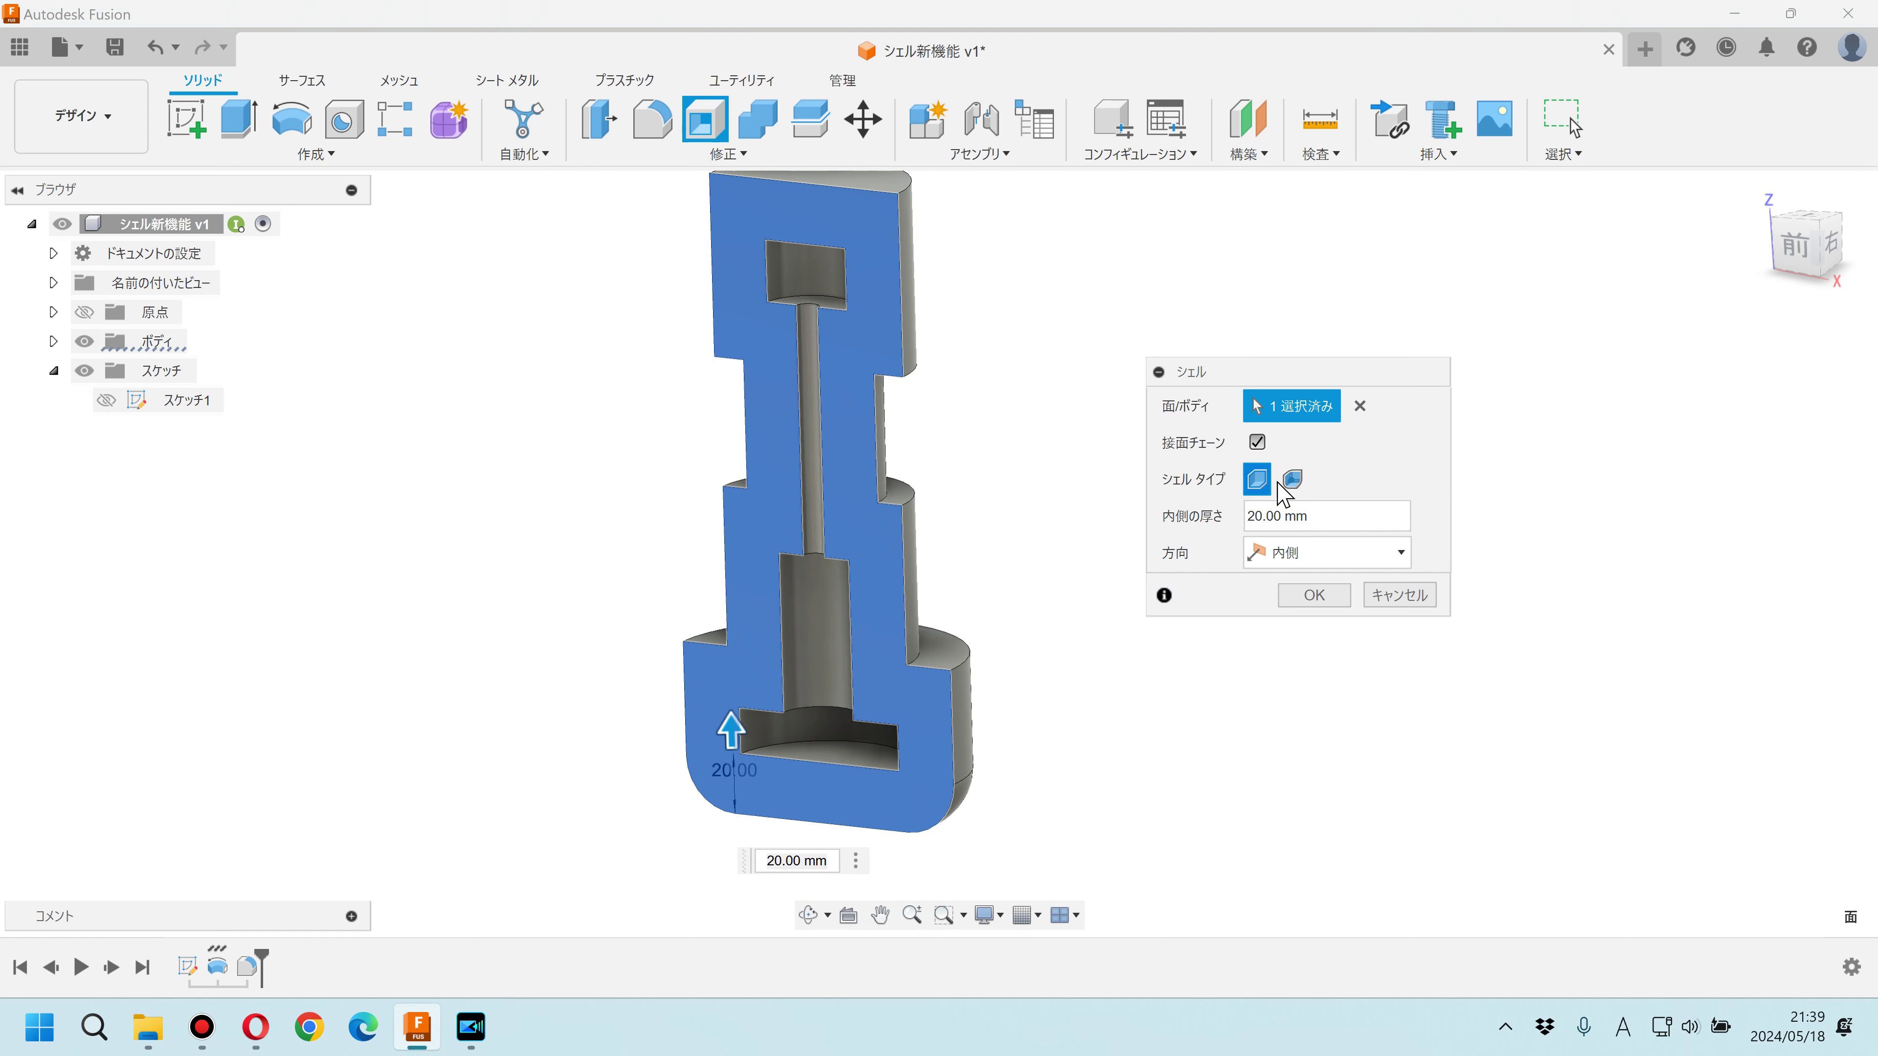
left_click(1293, 479)
left_click(1256, 485)
left_click(1310, 564)
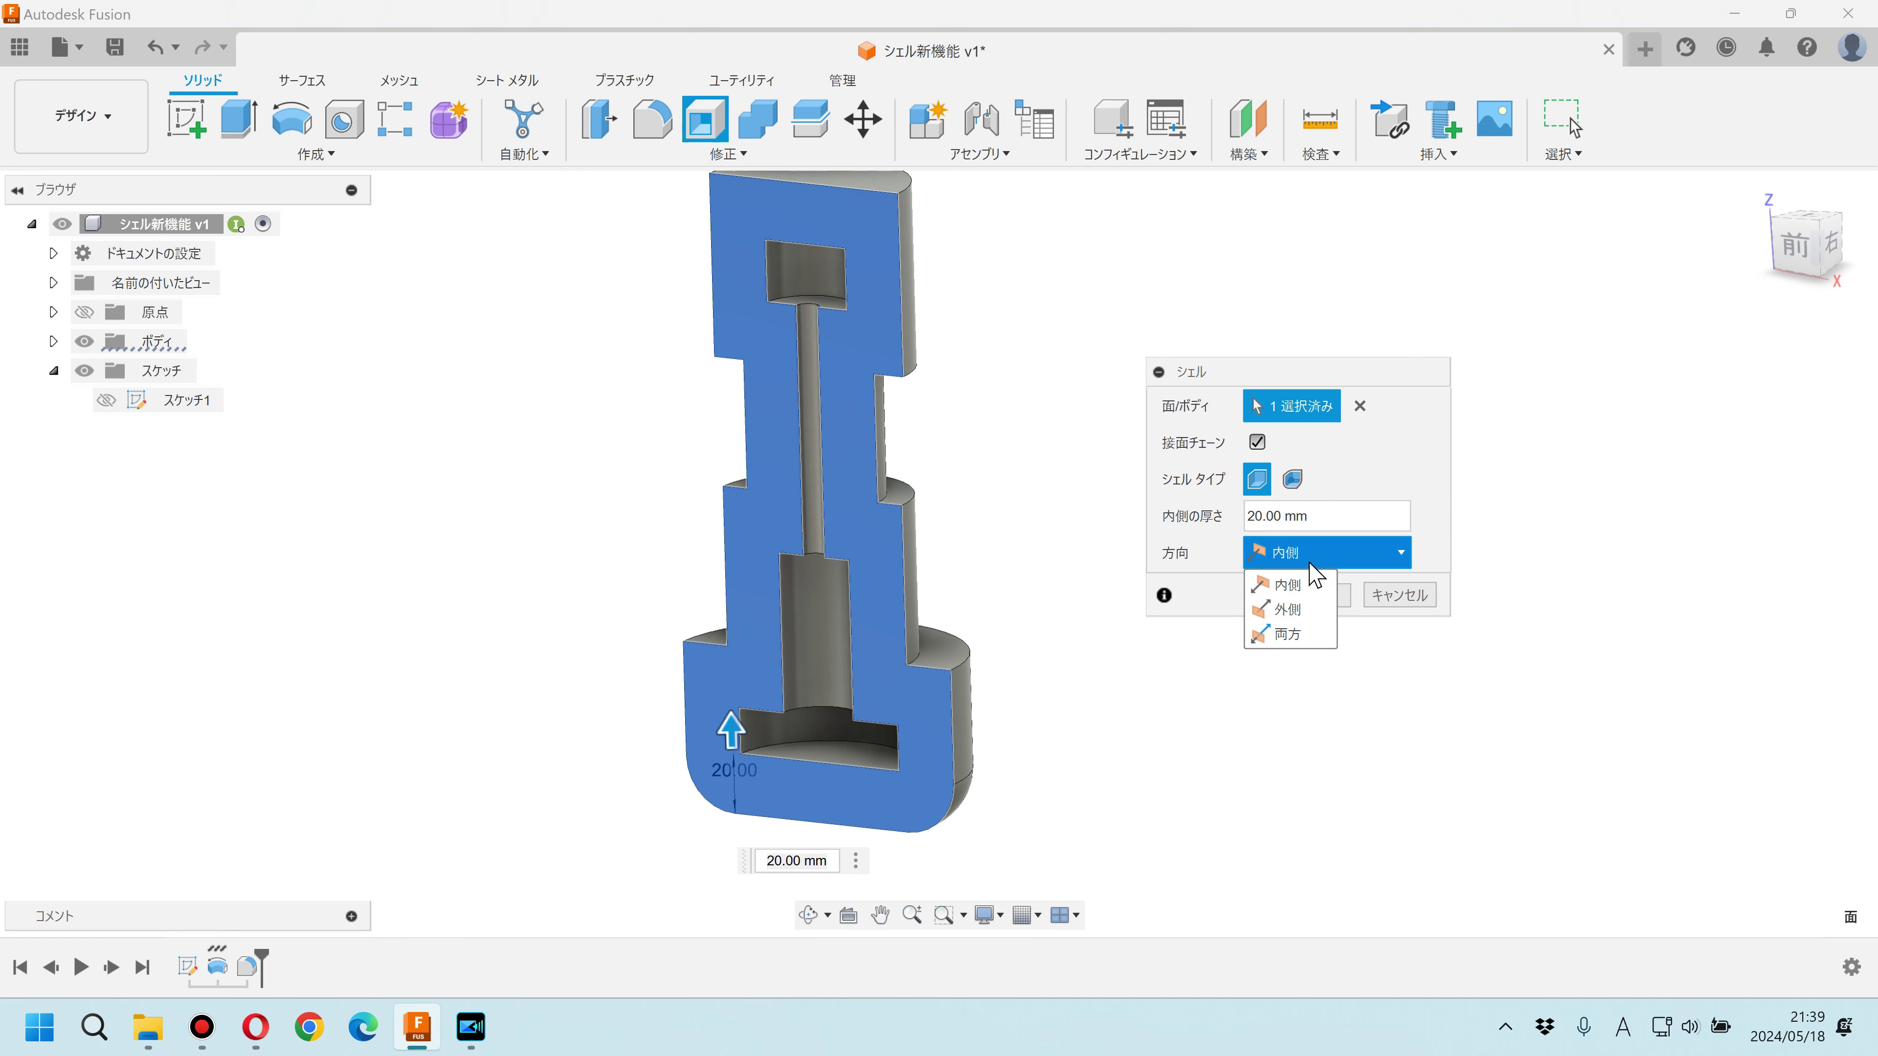
Step: Set the shell direction to Outside with a 5 mm outer thickness
left_click(1298, 612)
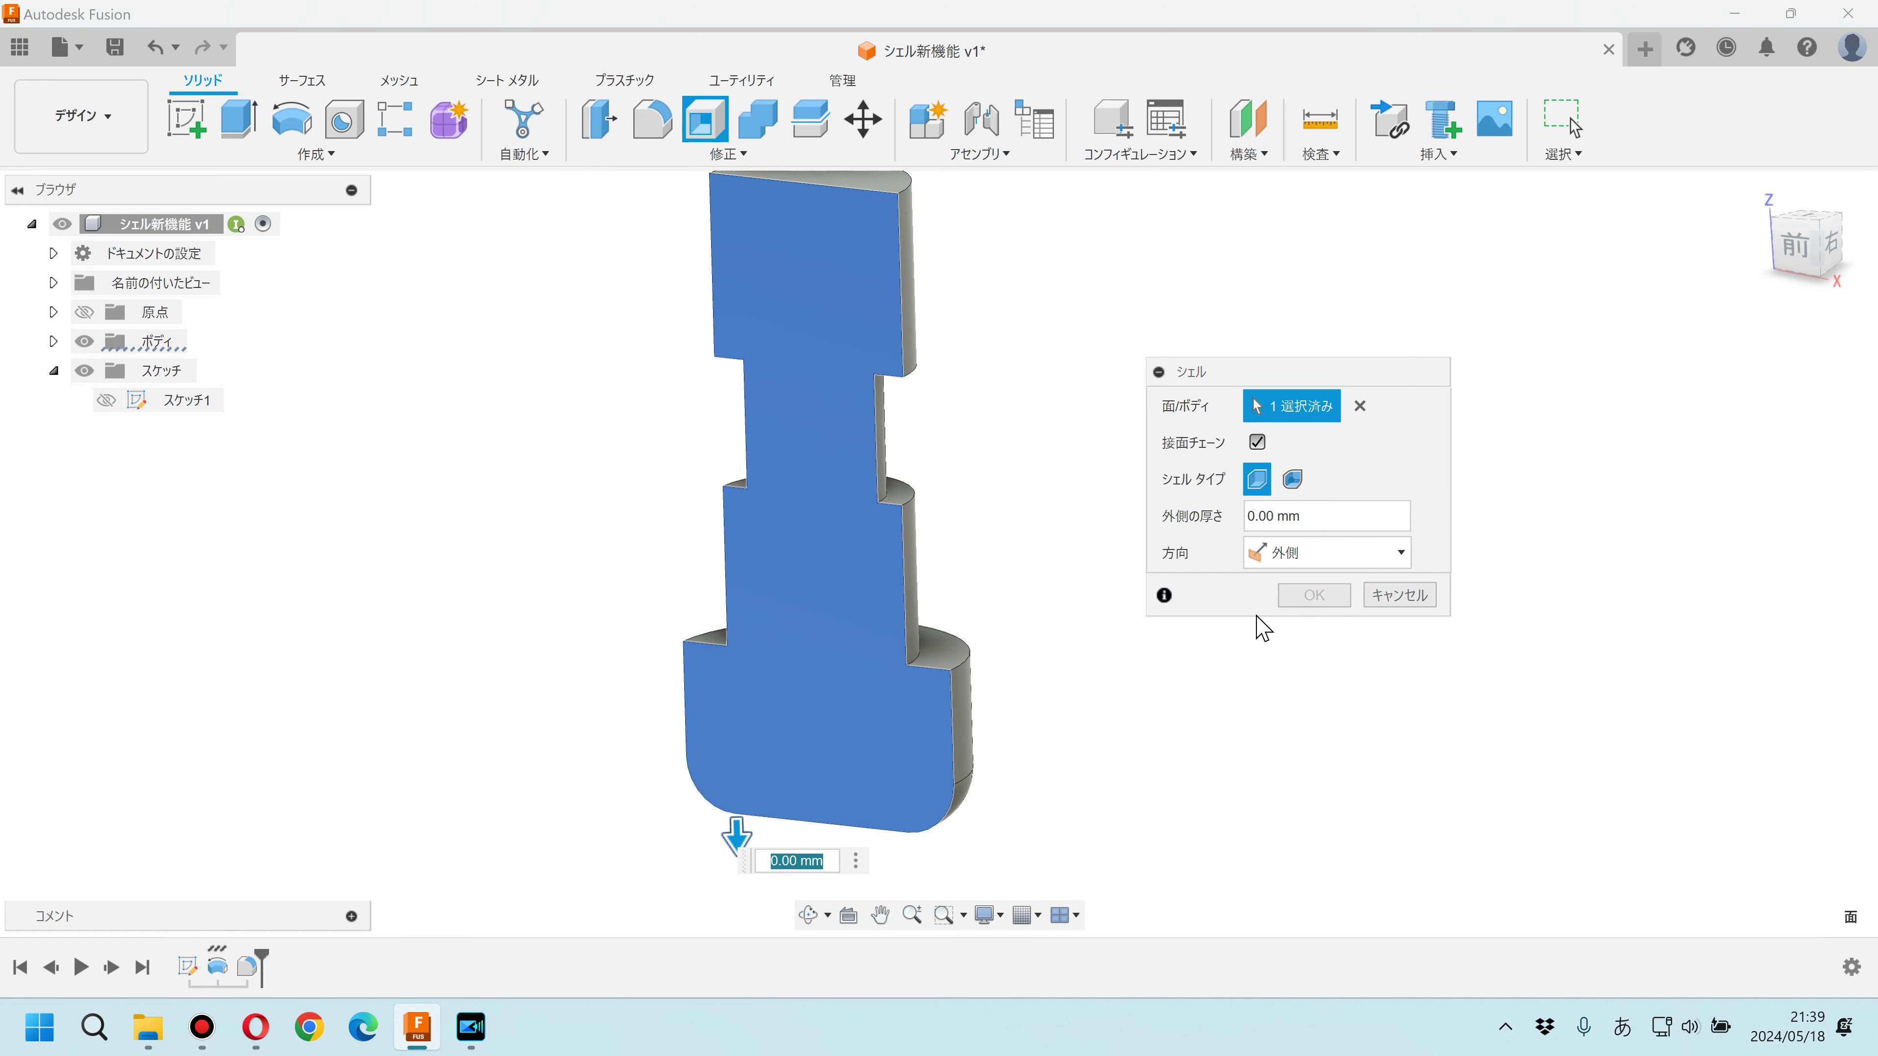
left_click(1323, 527)
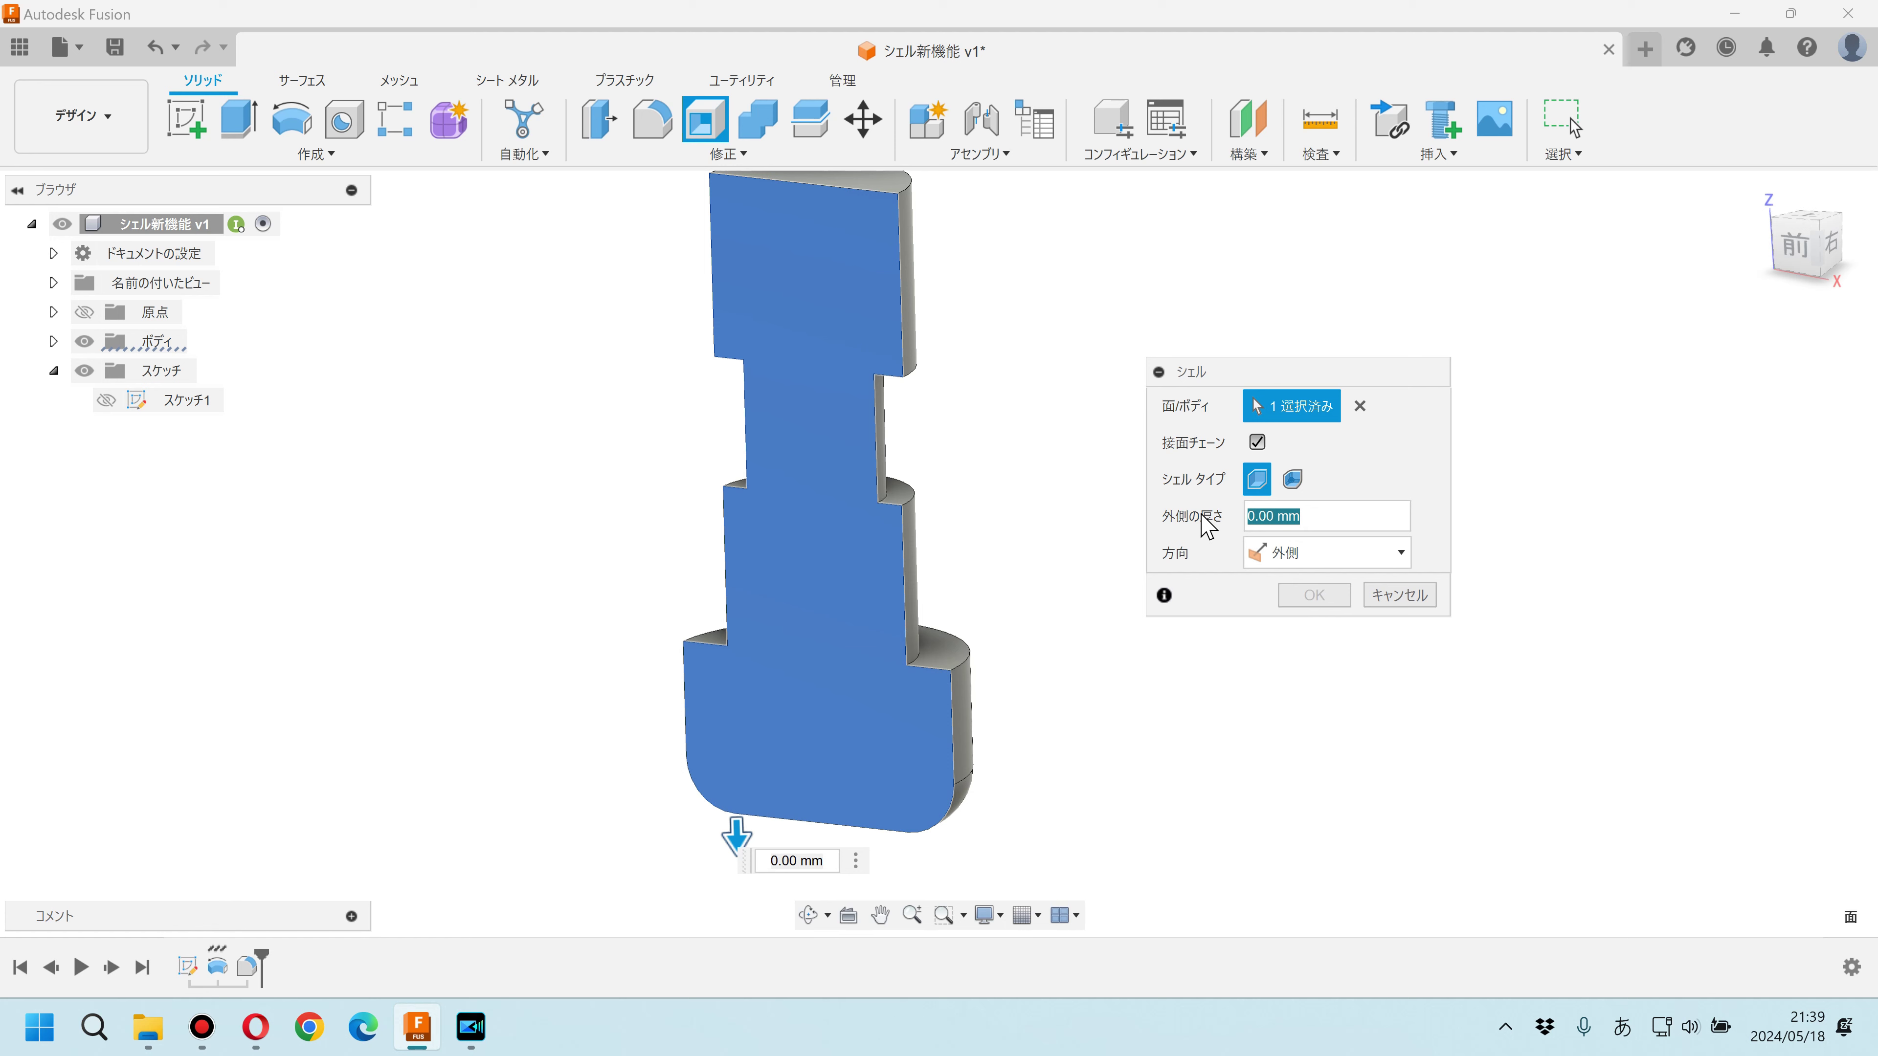
type("5")
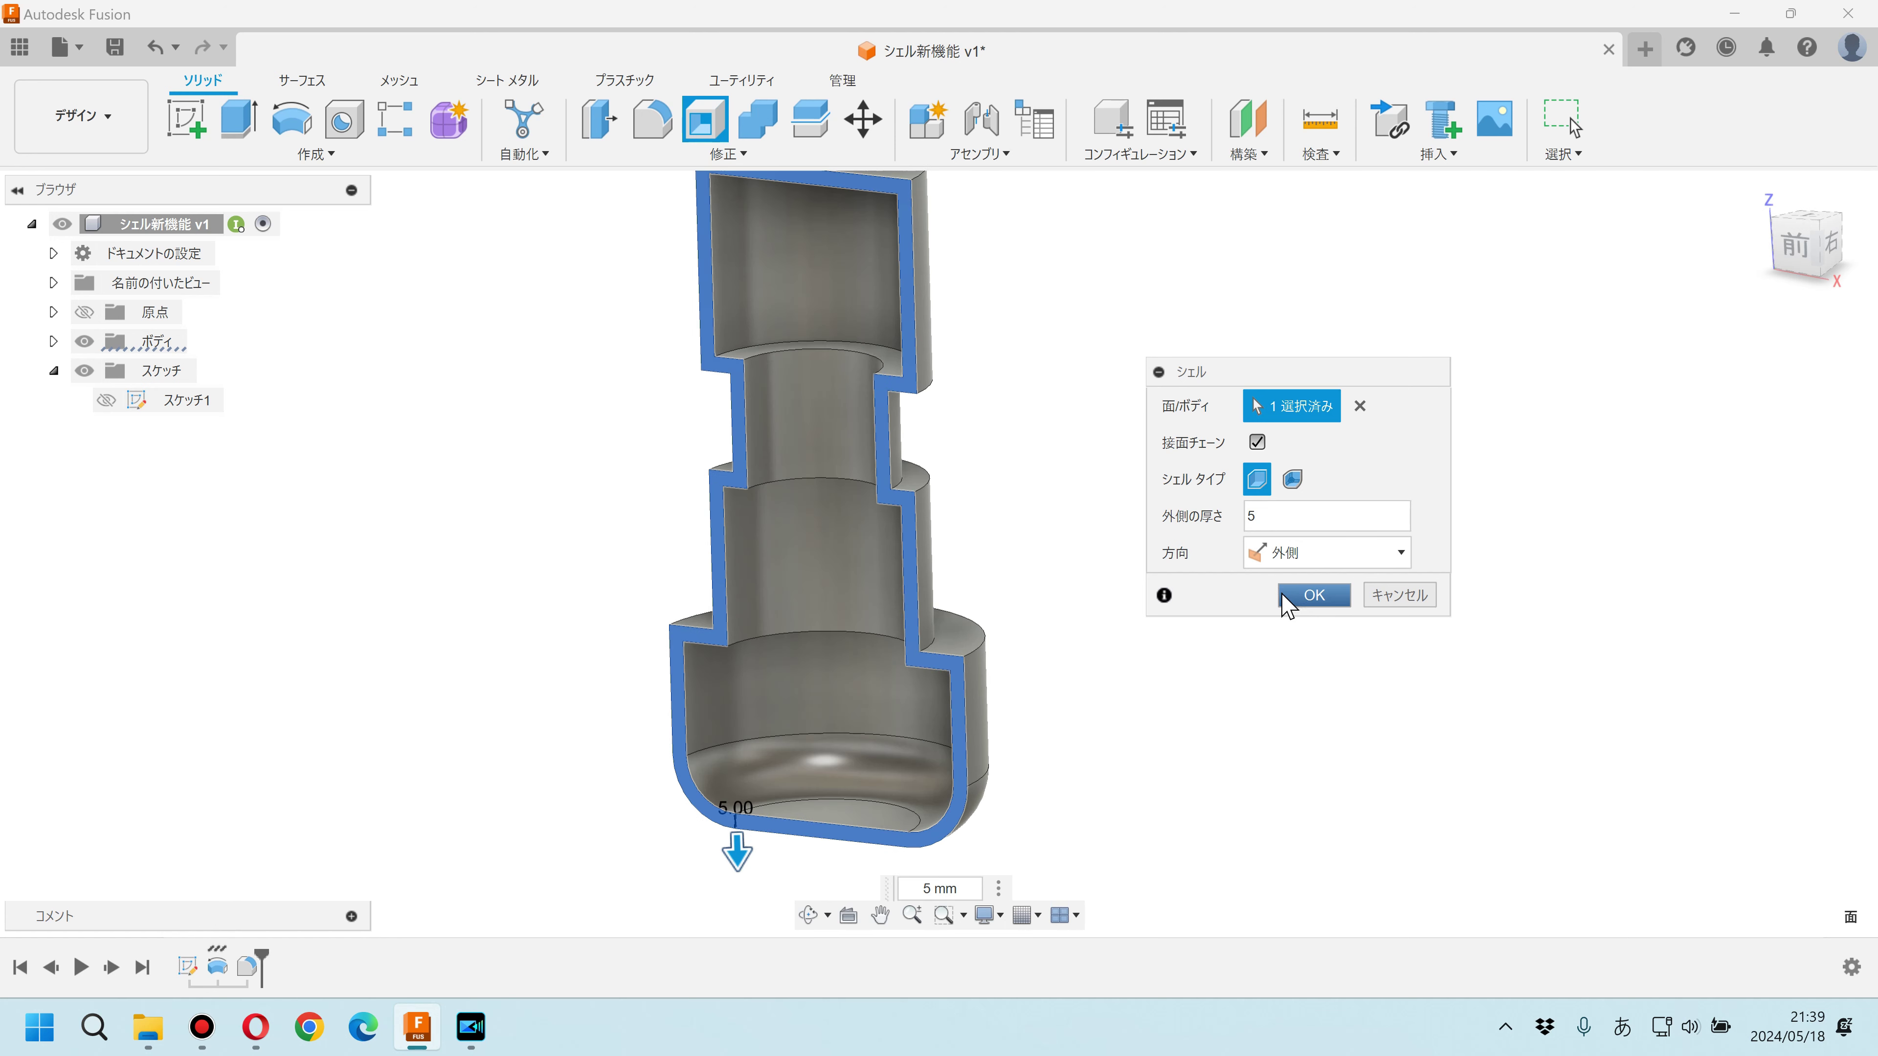
Step: Preview the outward shell with rounded corners while zooming and orbiting the stepped part
left_click(1294, 479)
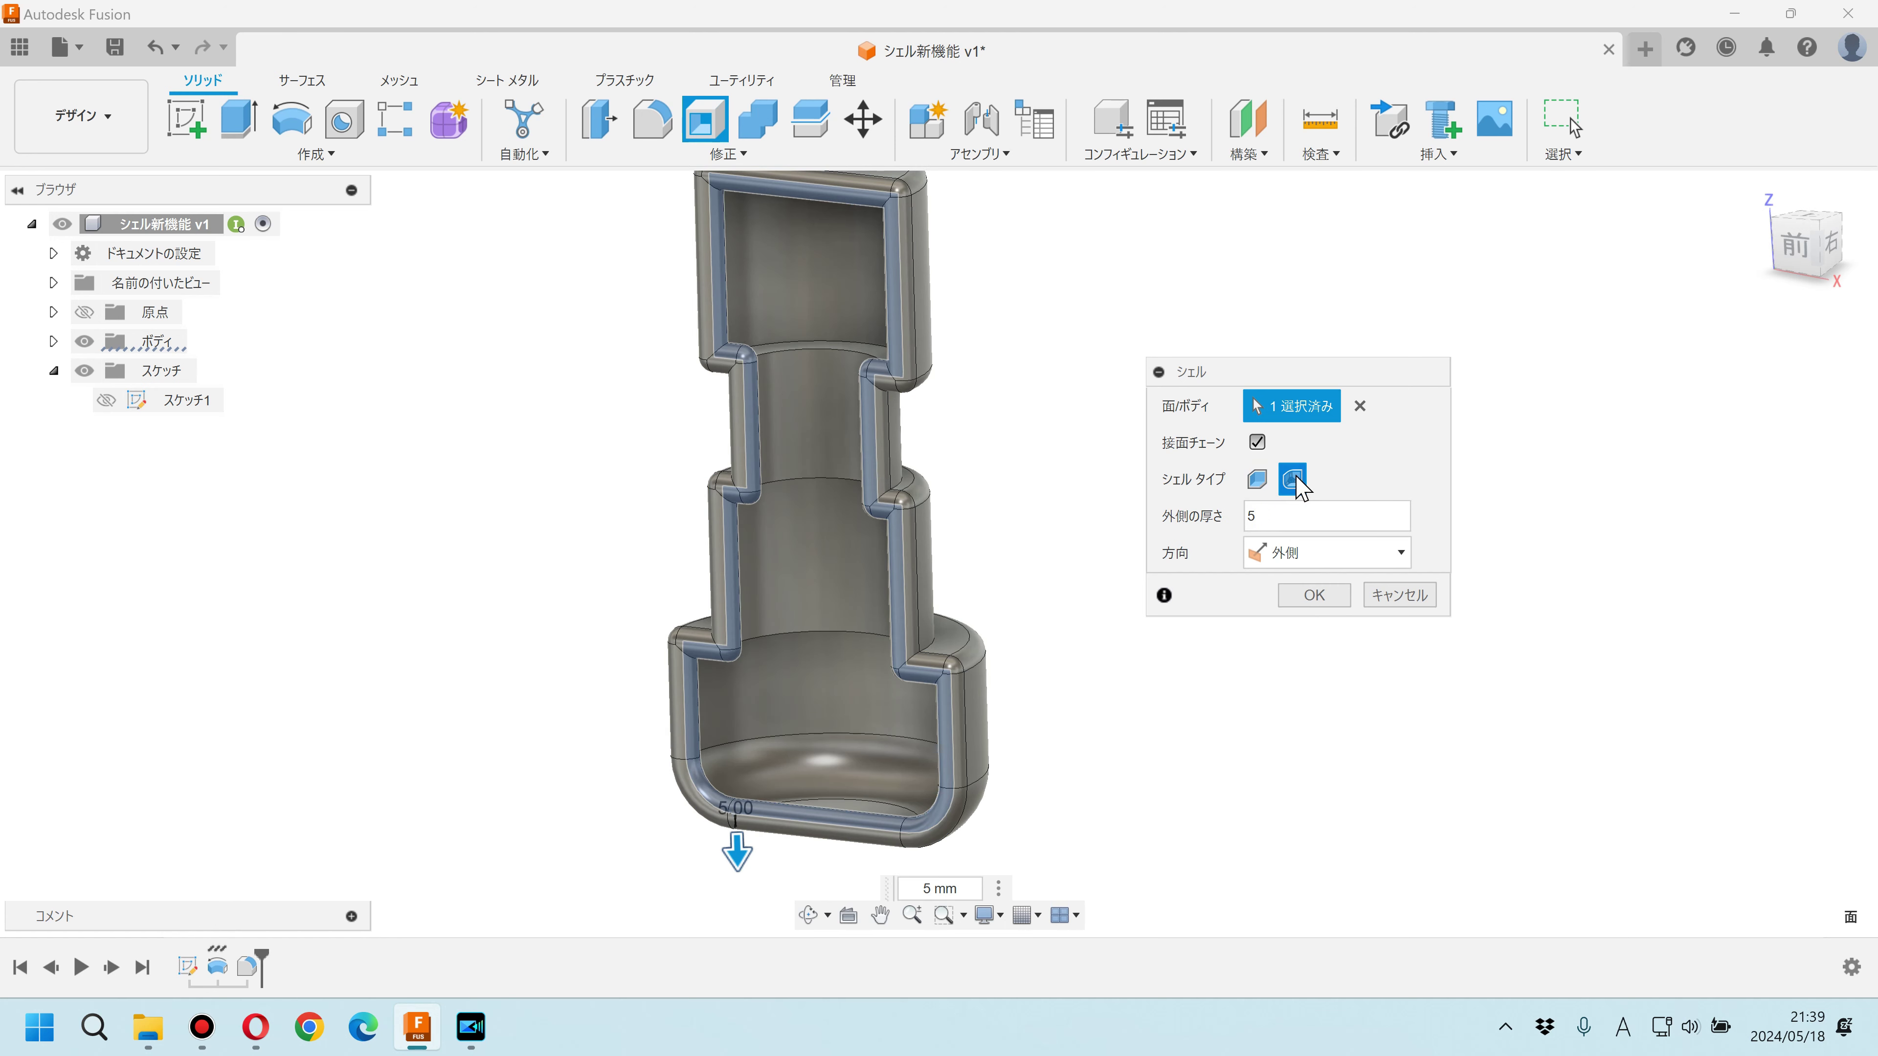
middle_click_drag(1002, 479, 1006, 558)
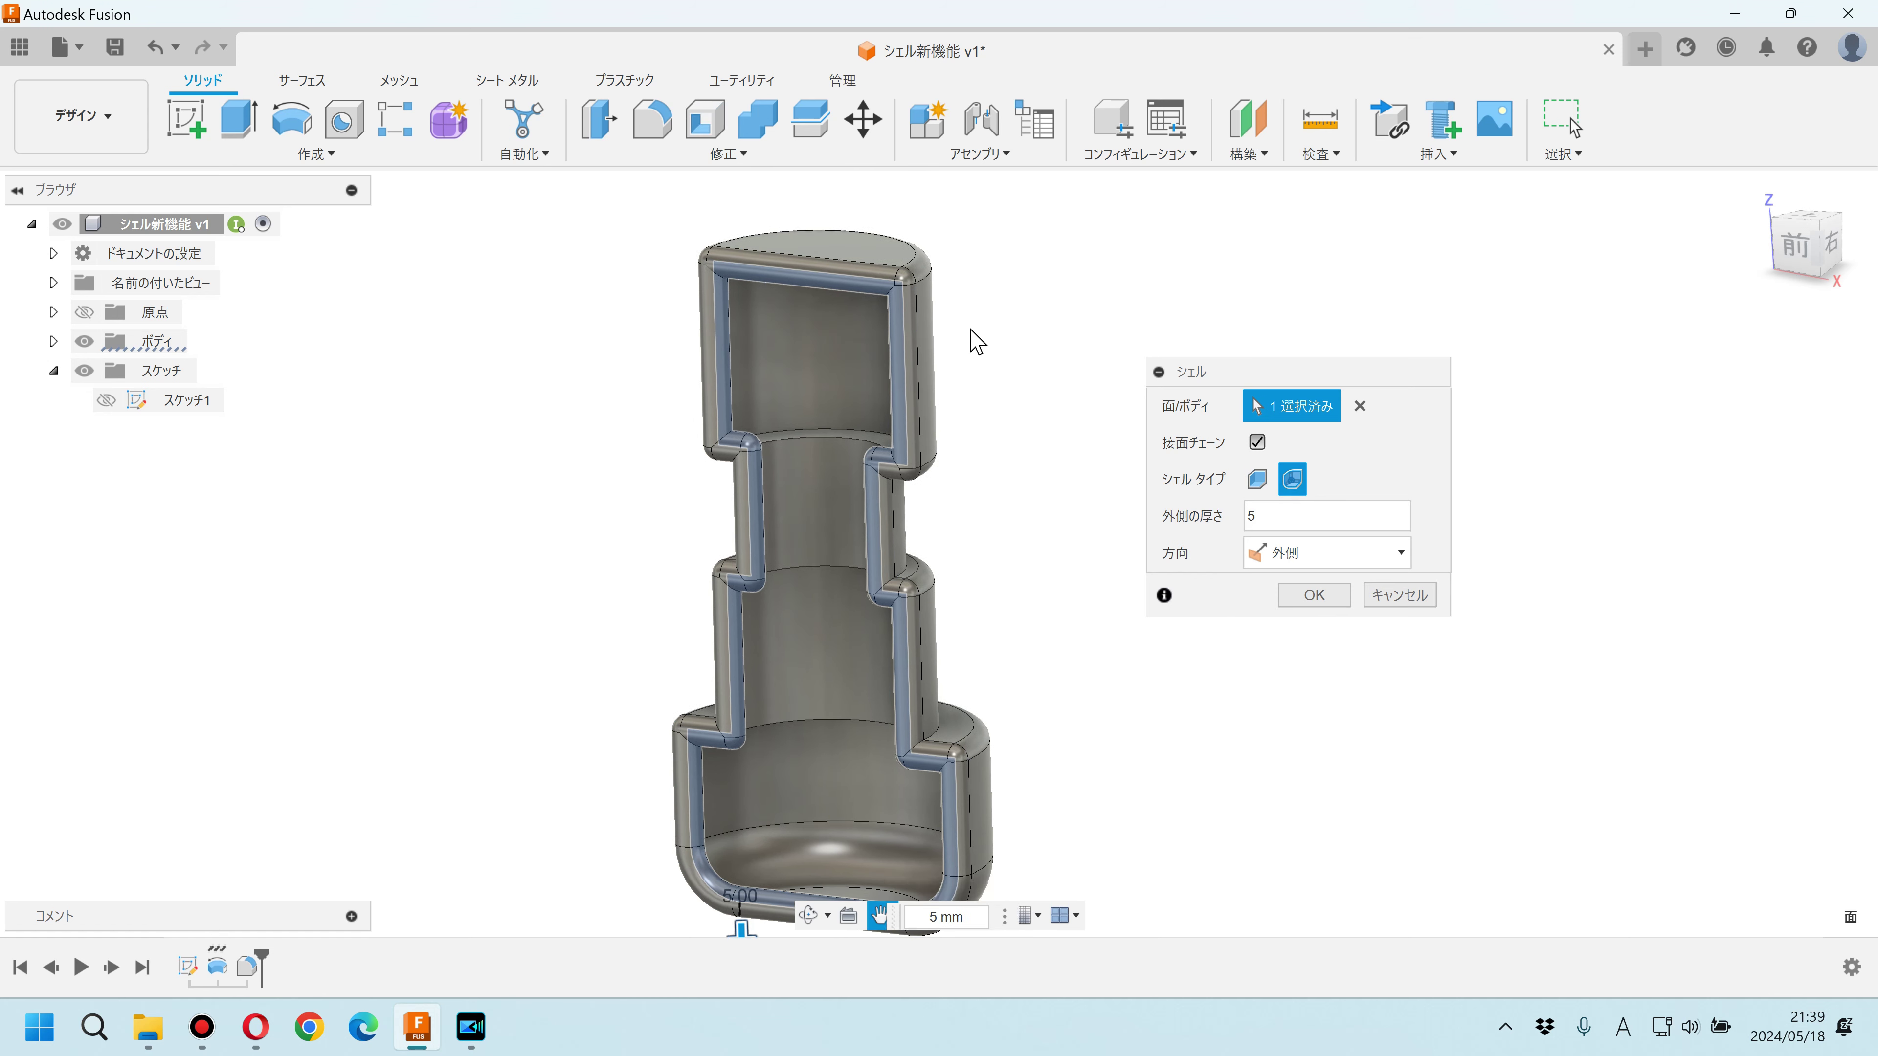
scroll(909, 296, "up", 2)
scroll(910, 295, "up", 2)
scroll(906, 296, "up", 2)
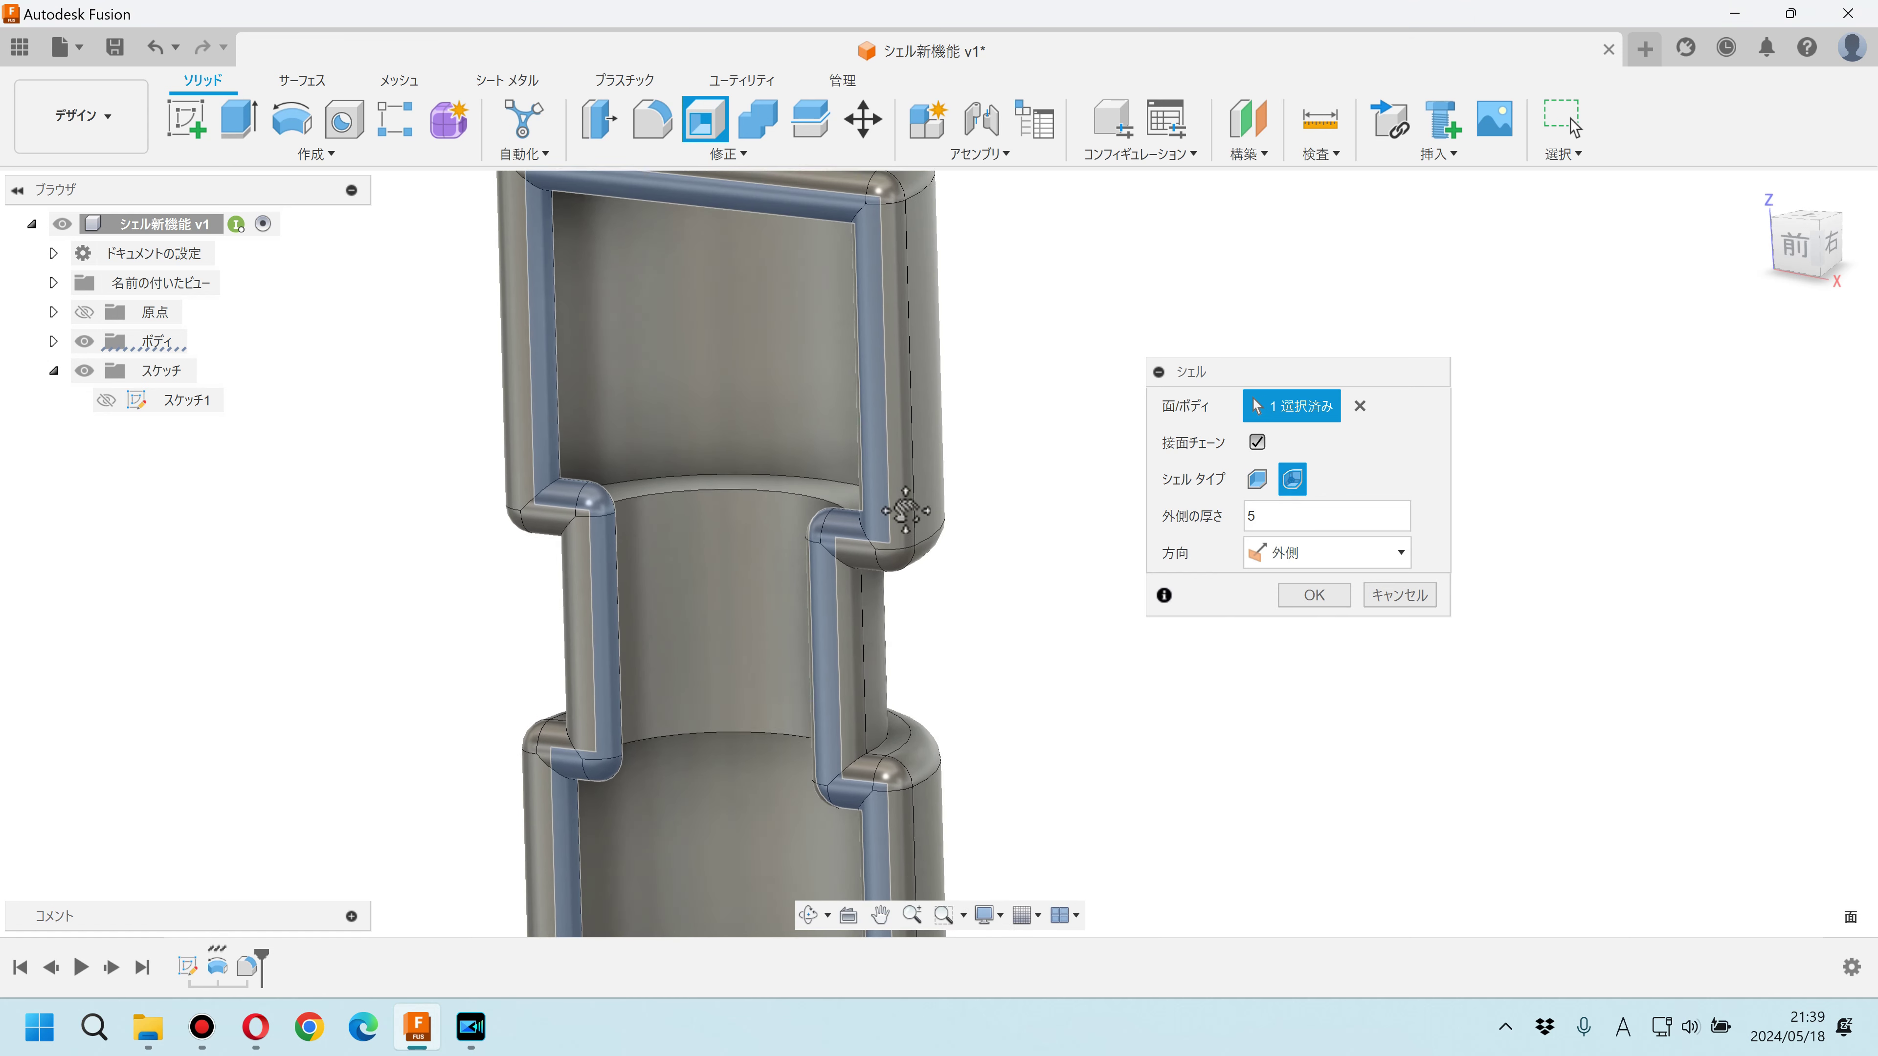
middle_click_drag(906, 511, 914, 477)
scroll(909, 478, "up", 2)
scroll(906, 592, "up", 1)
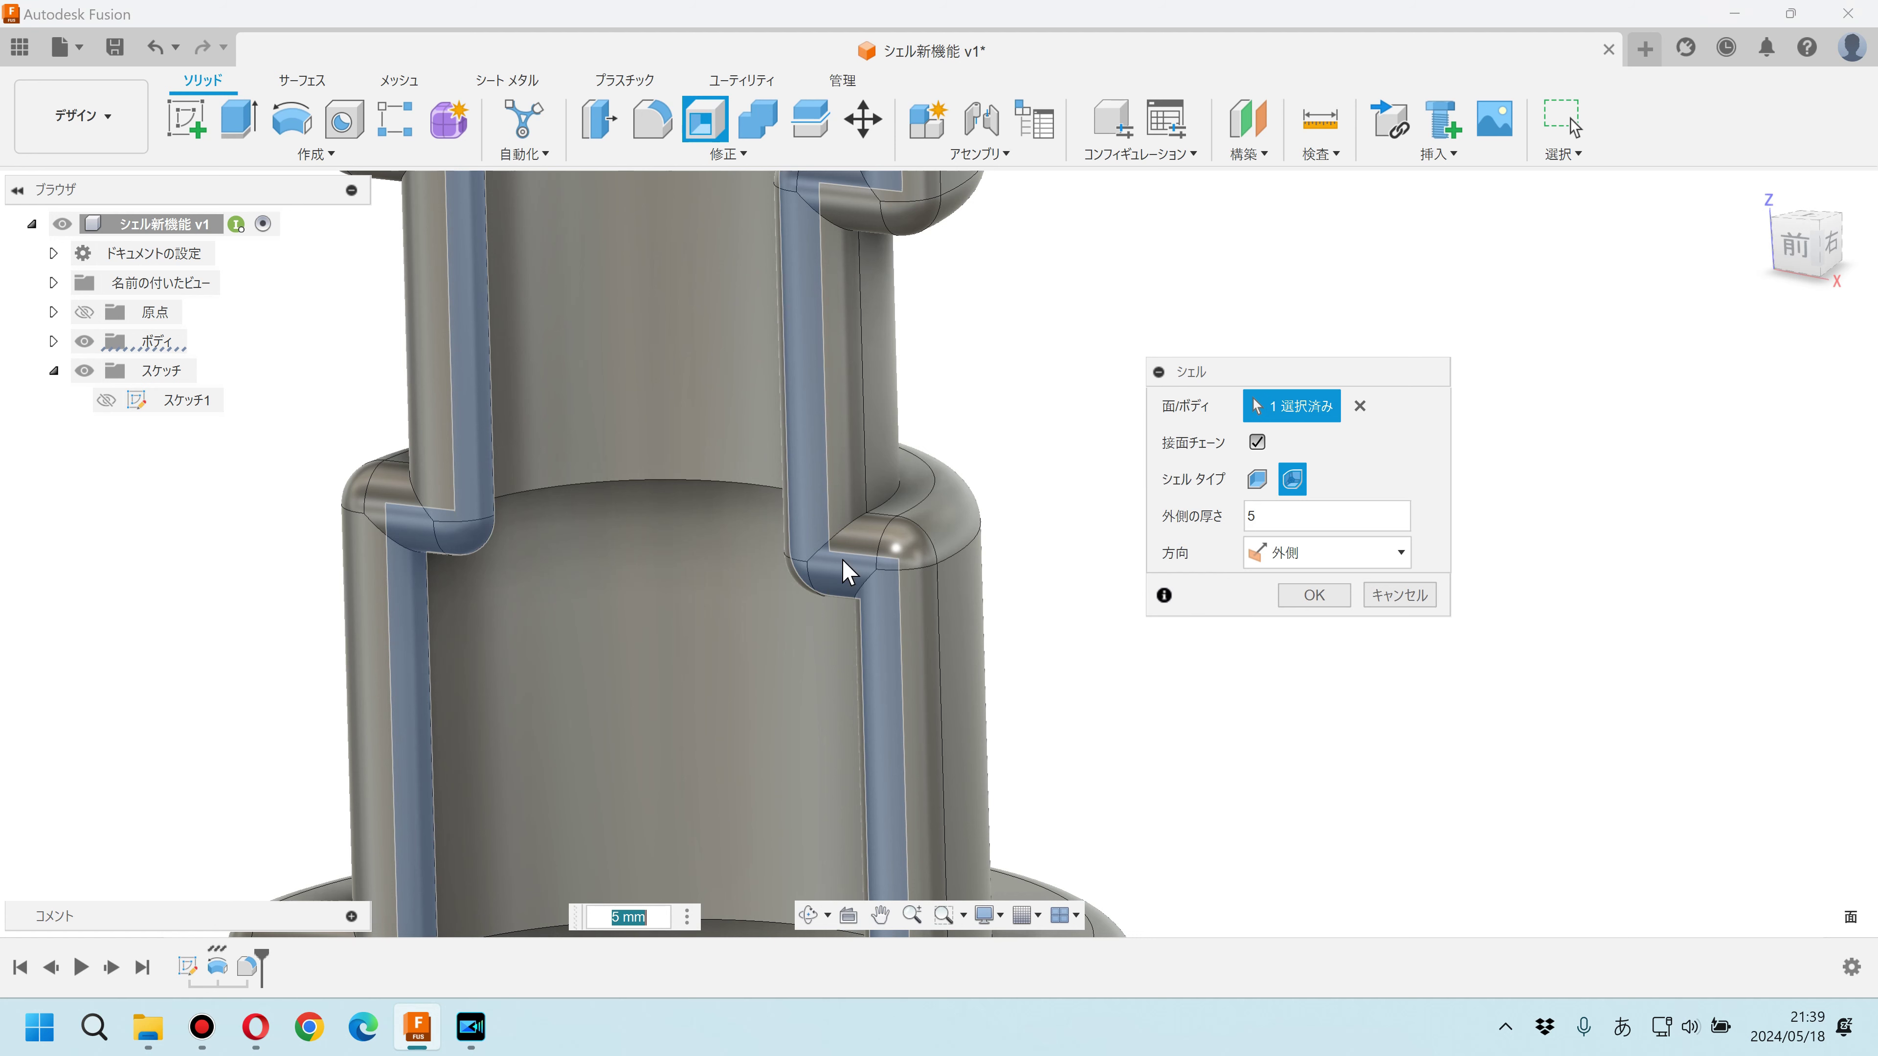
scroll(871, 605, "down", 3)
scroll(880, 585, "down", 2)
mouse_move(893, 537)
middle_mouse_down("shift")
mouse_move(930, 450)
mouse_move(1111, 512)
middle_mouse_up("shift")
scroll(964, 588, "up", 5)
scroll(964, 546, "up", 3)
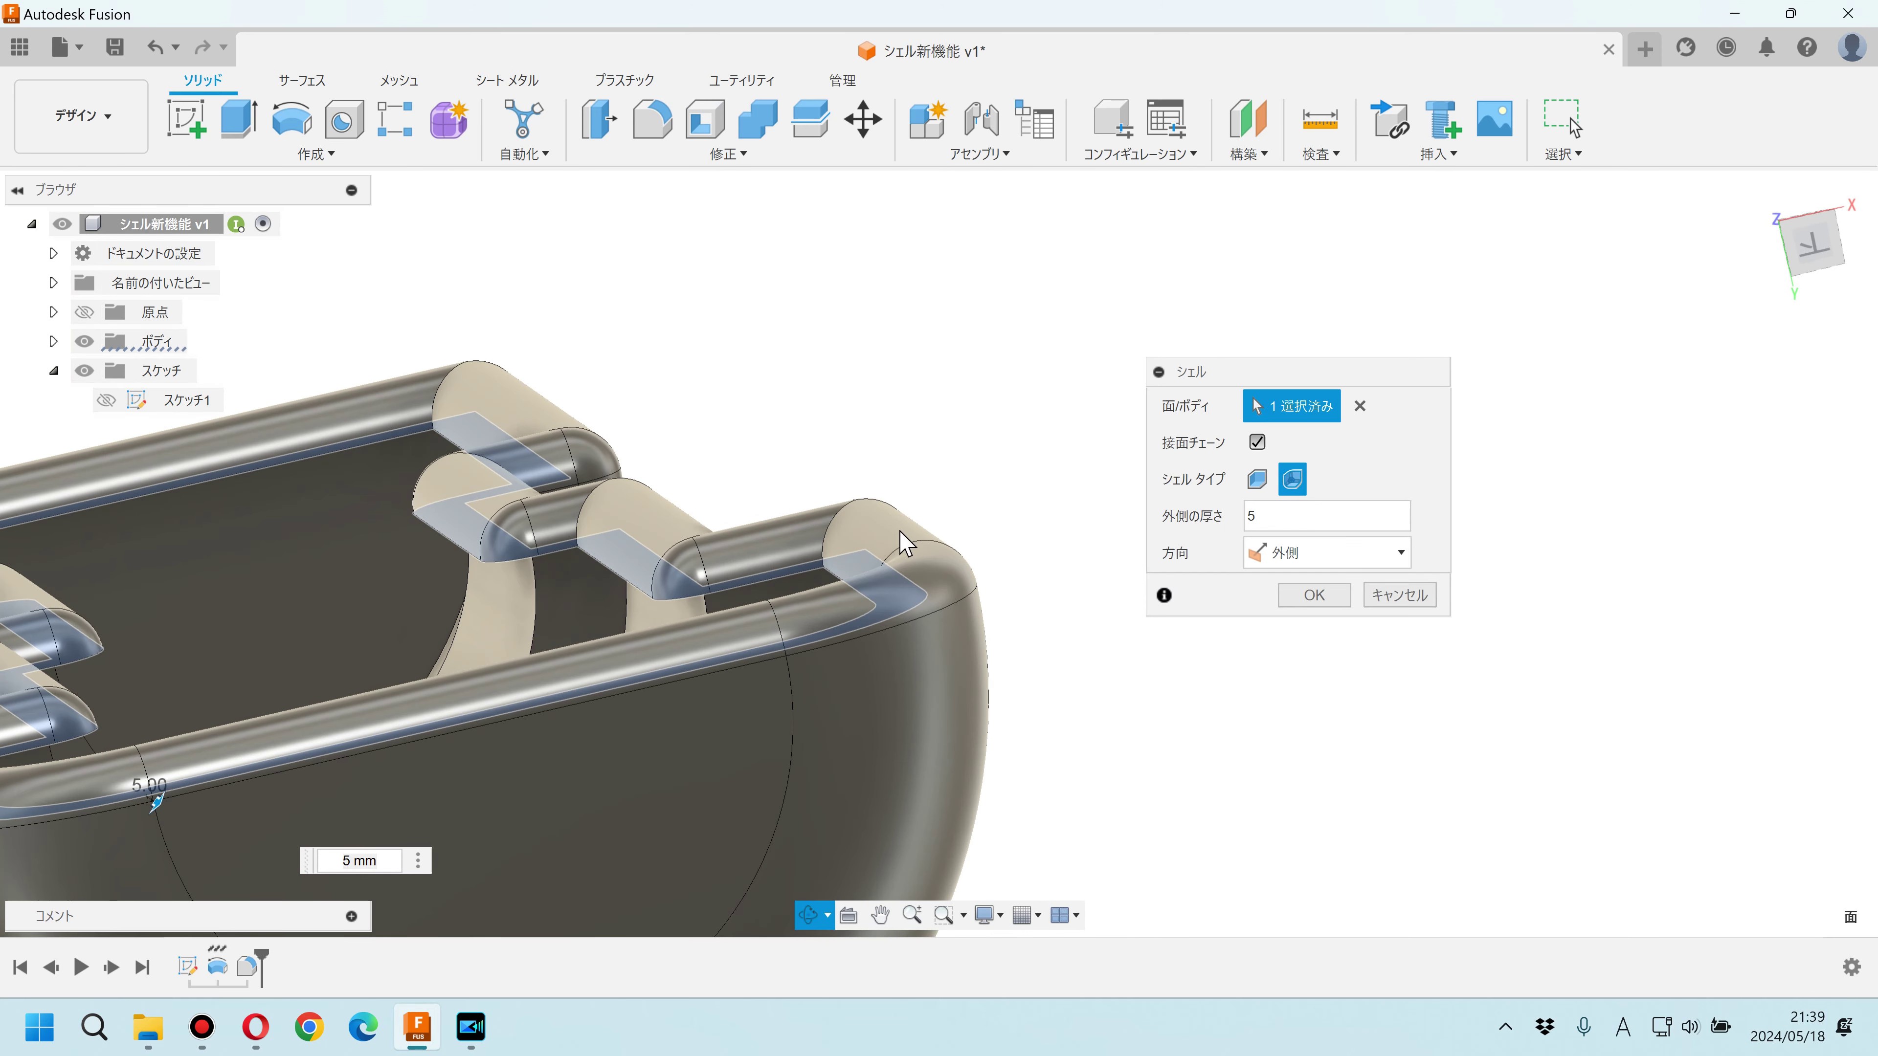
Step: Compare sharp and rounded corner types, keep Sharp, and orbit back to a front view
left_click(1257, 479)
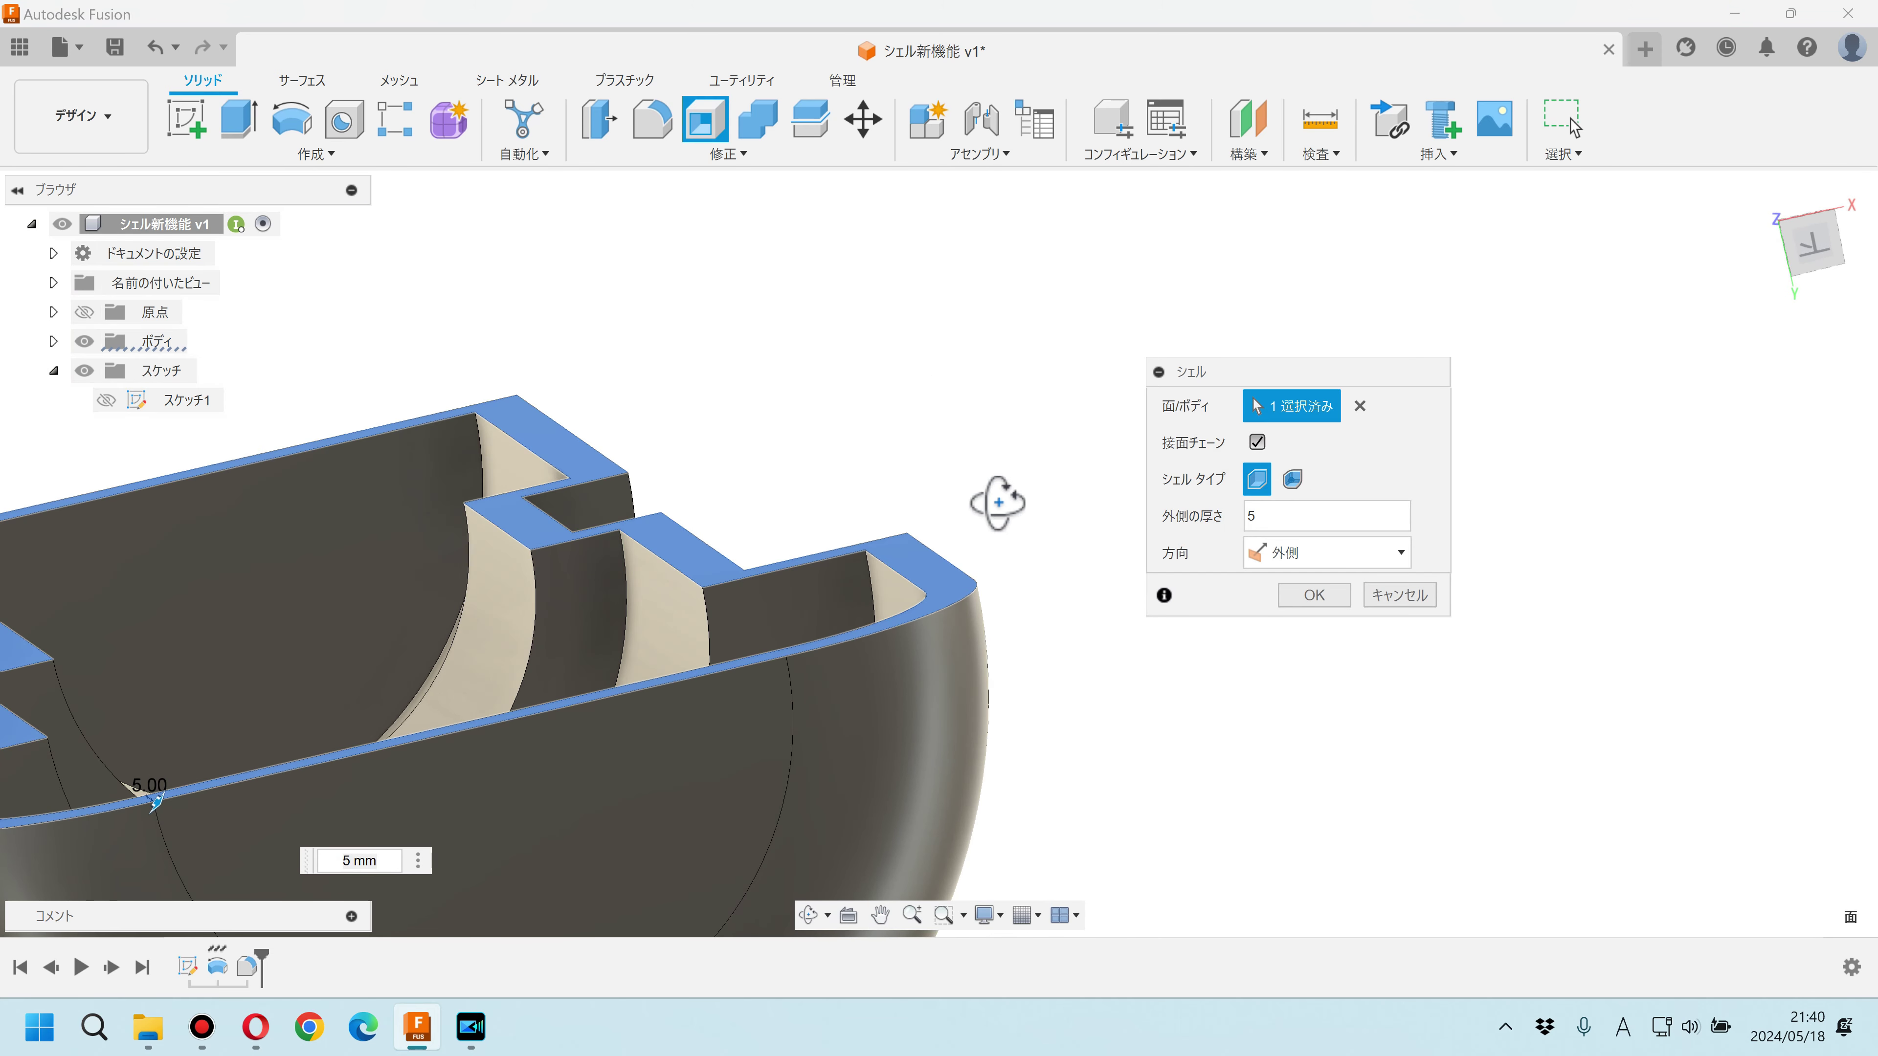
left_click(1298, 479)
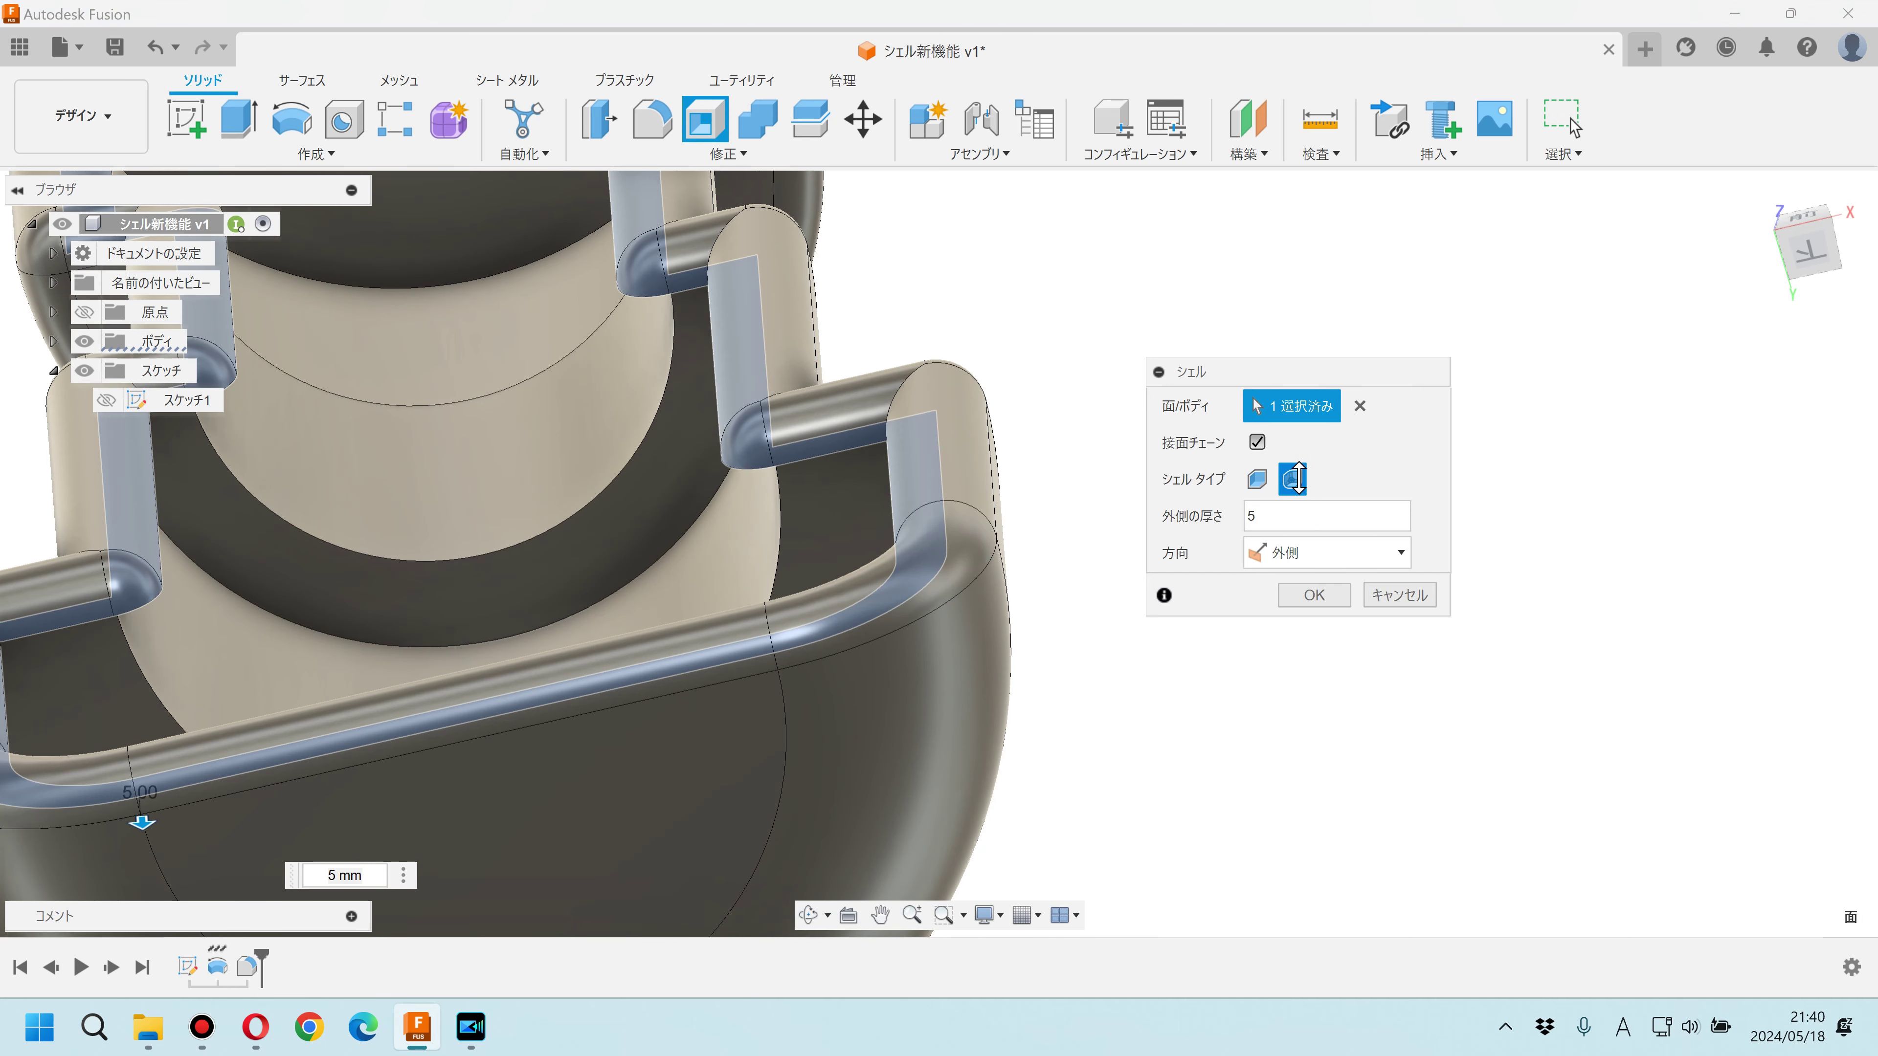
left_click(1257, 479)
mouse_move(941, 590)
middle_mouse_down("shift")
mouse_move(943, 651)
mouse_move(893, 713)
mouse_move(893, 809)
mouse_move(1007, 608)
middle_mouse_up("shift")
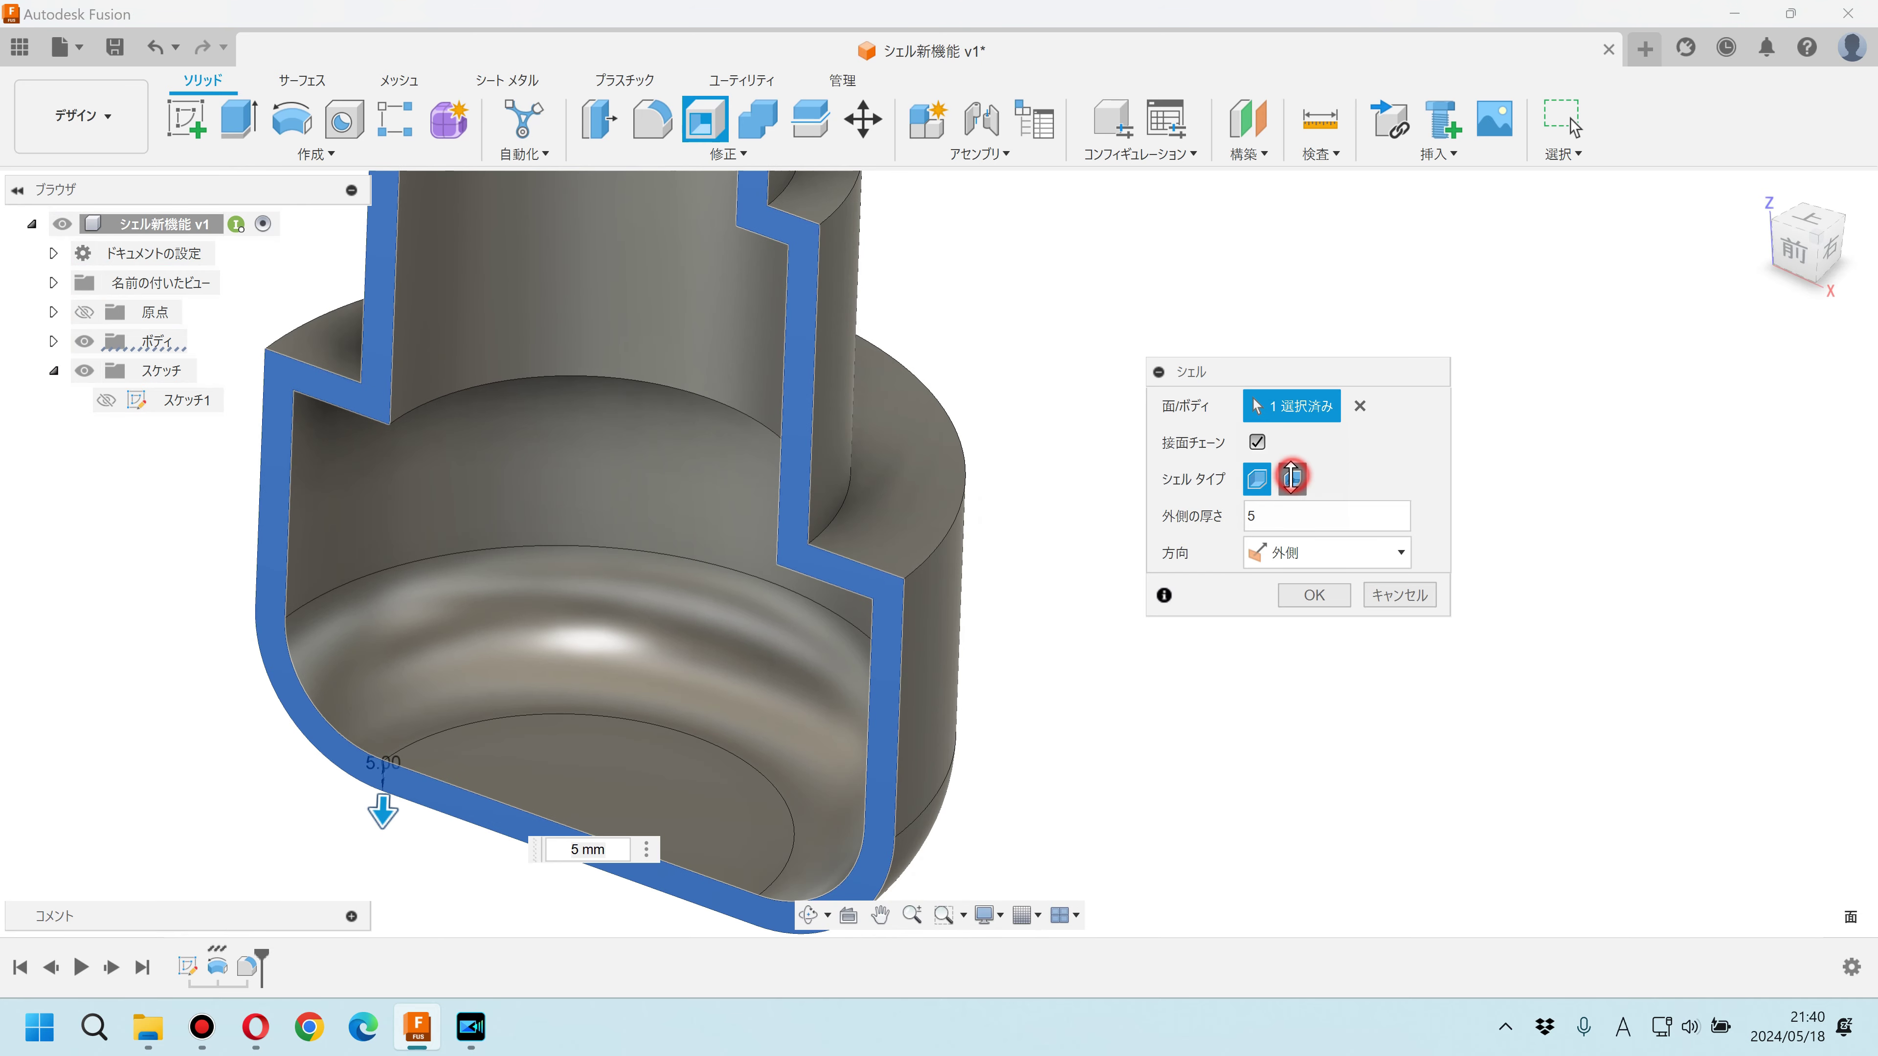
Step: Apply a rounded shell in Both directions with 10 mm inner and 5 mm outer walls
left_click(1293, 479)
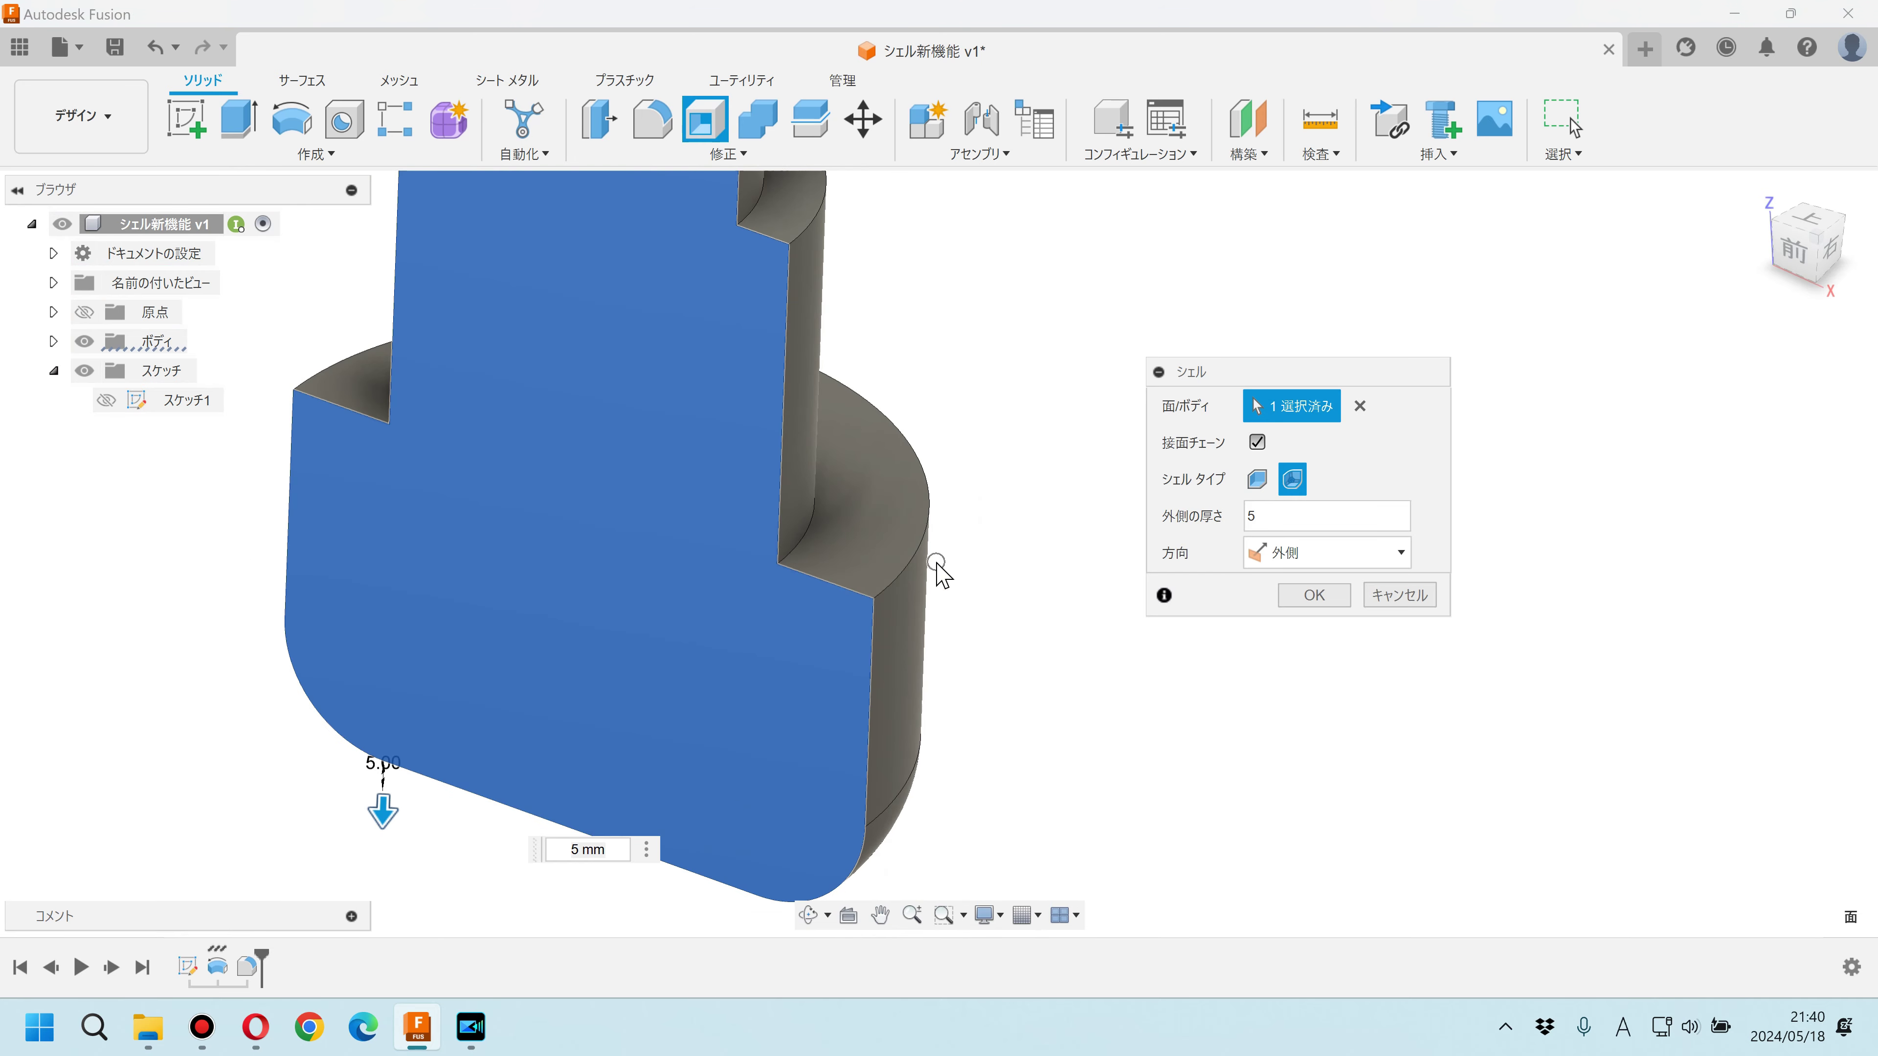
left_click(1290, 552)
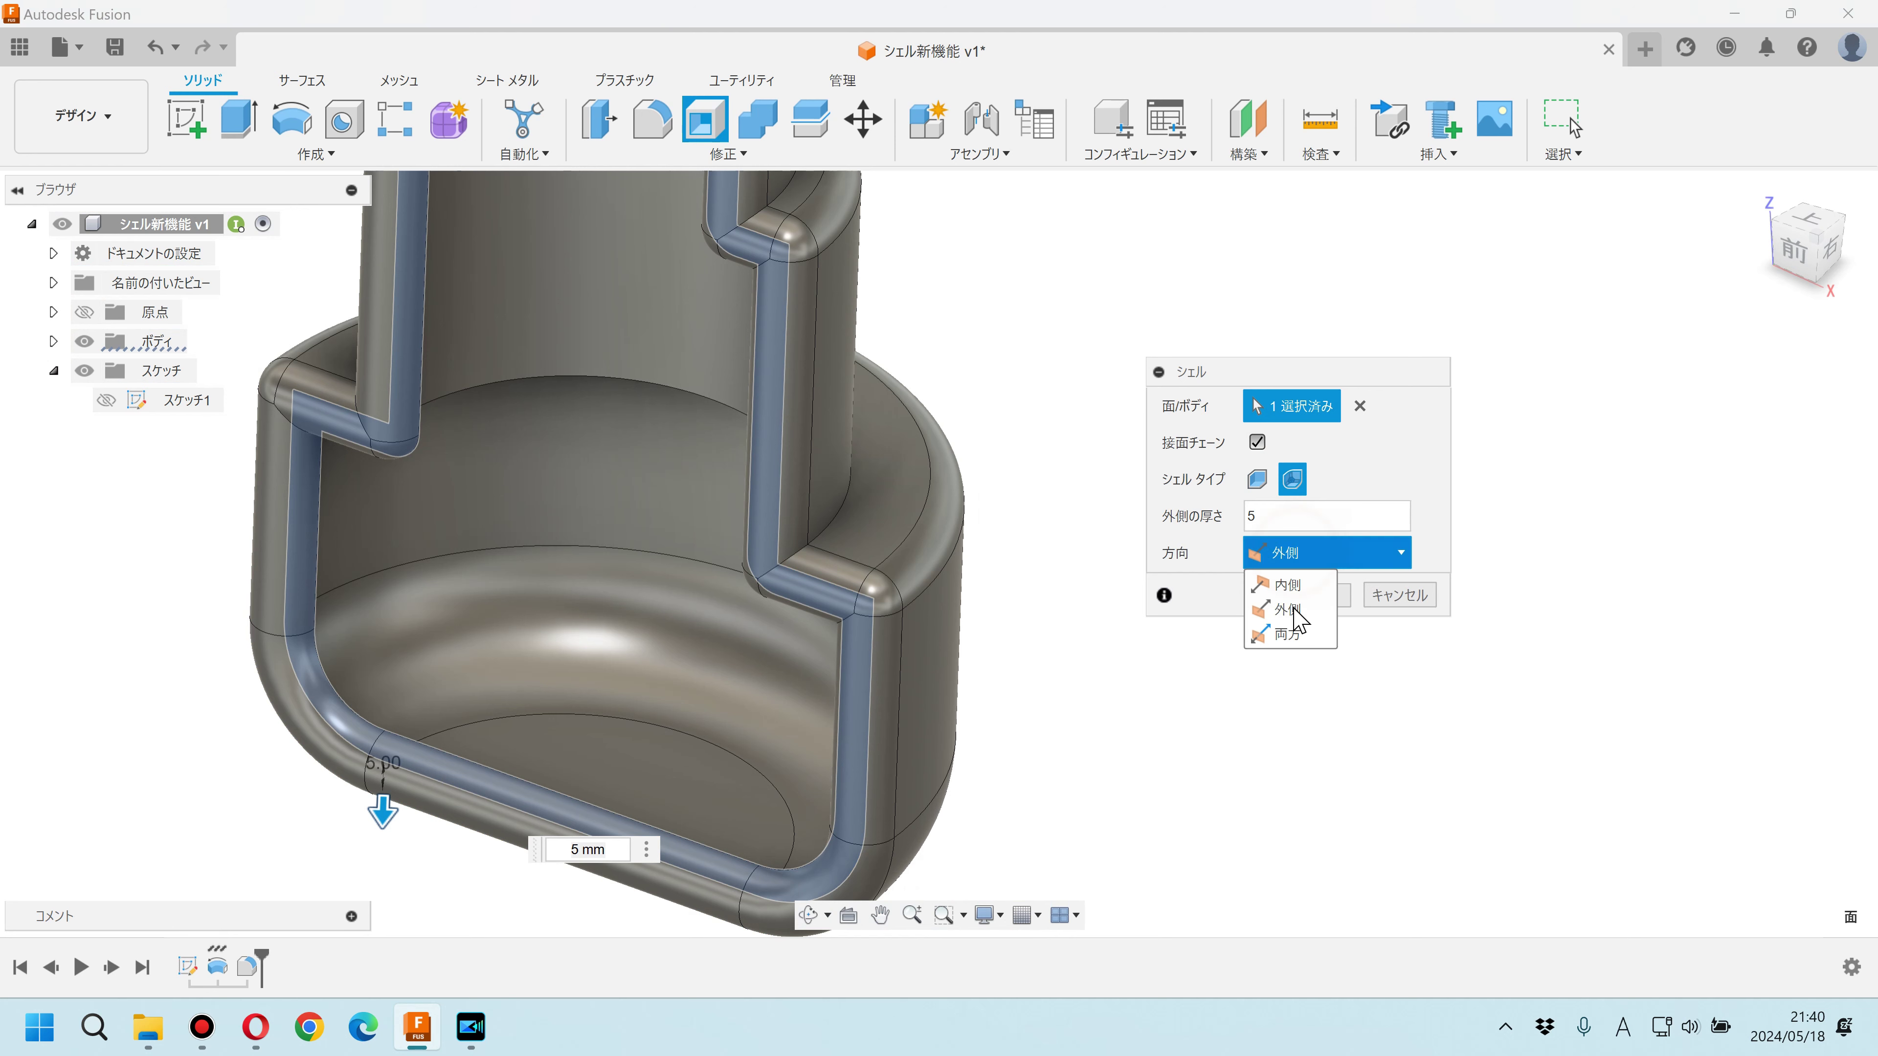
left_click(1288, 637)
left_click(1331, 511)
type("10")
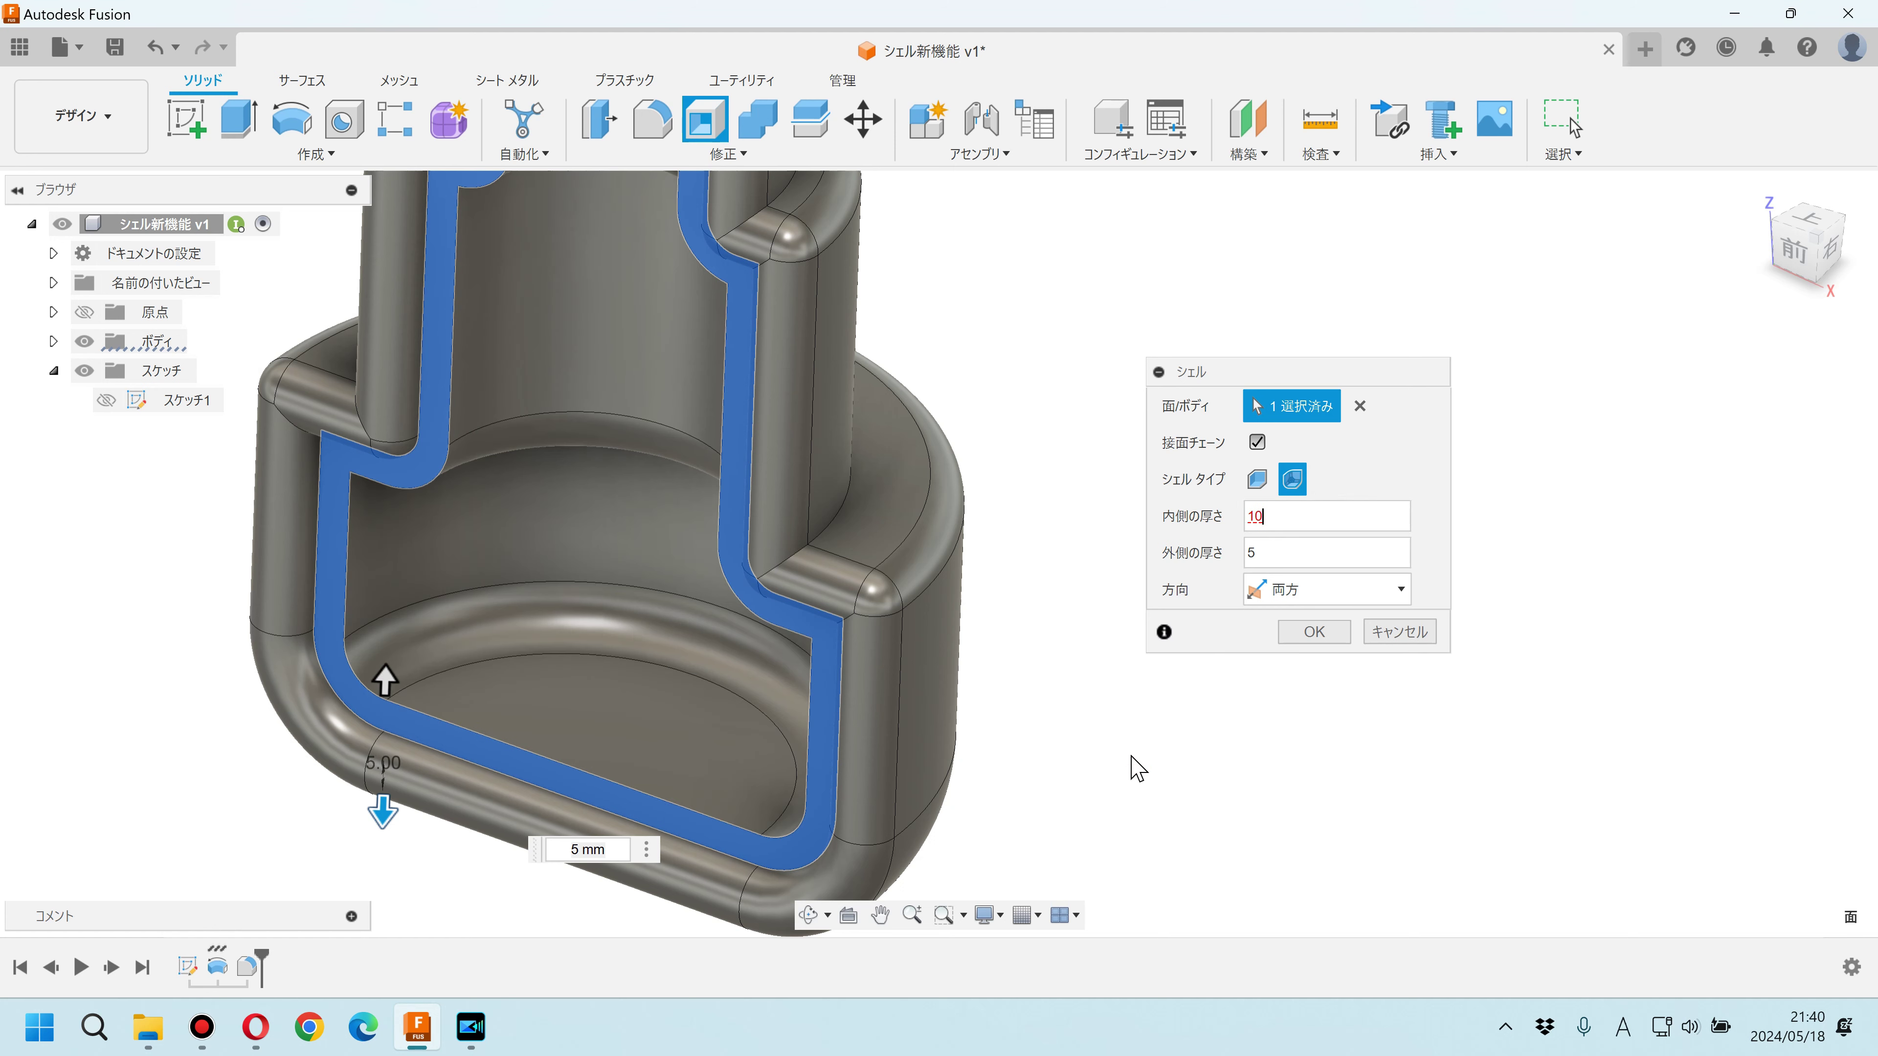
left_click(1316, 632)
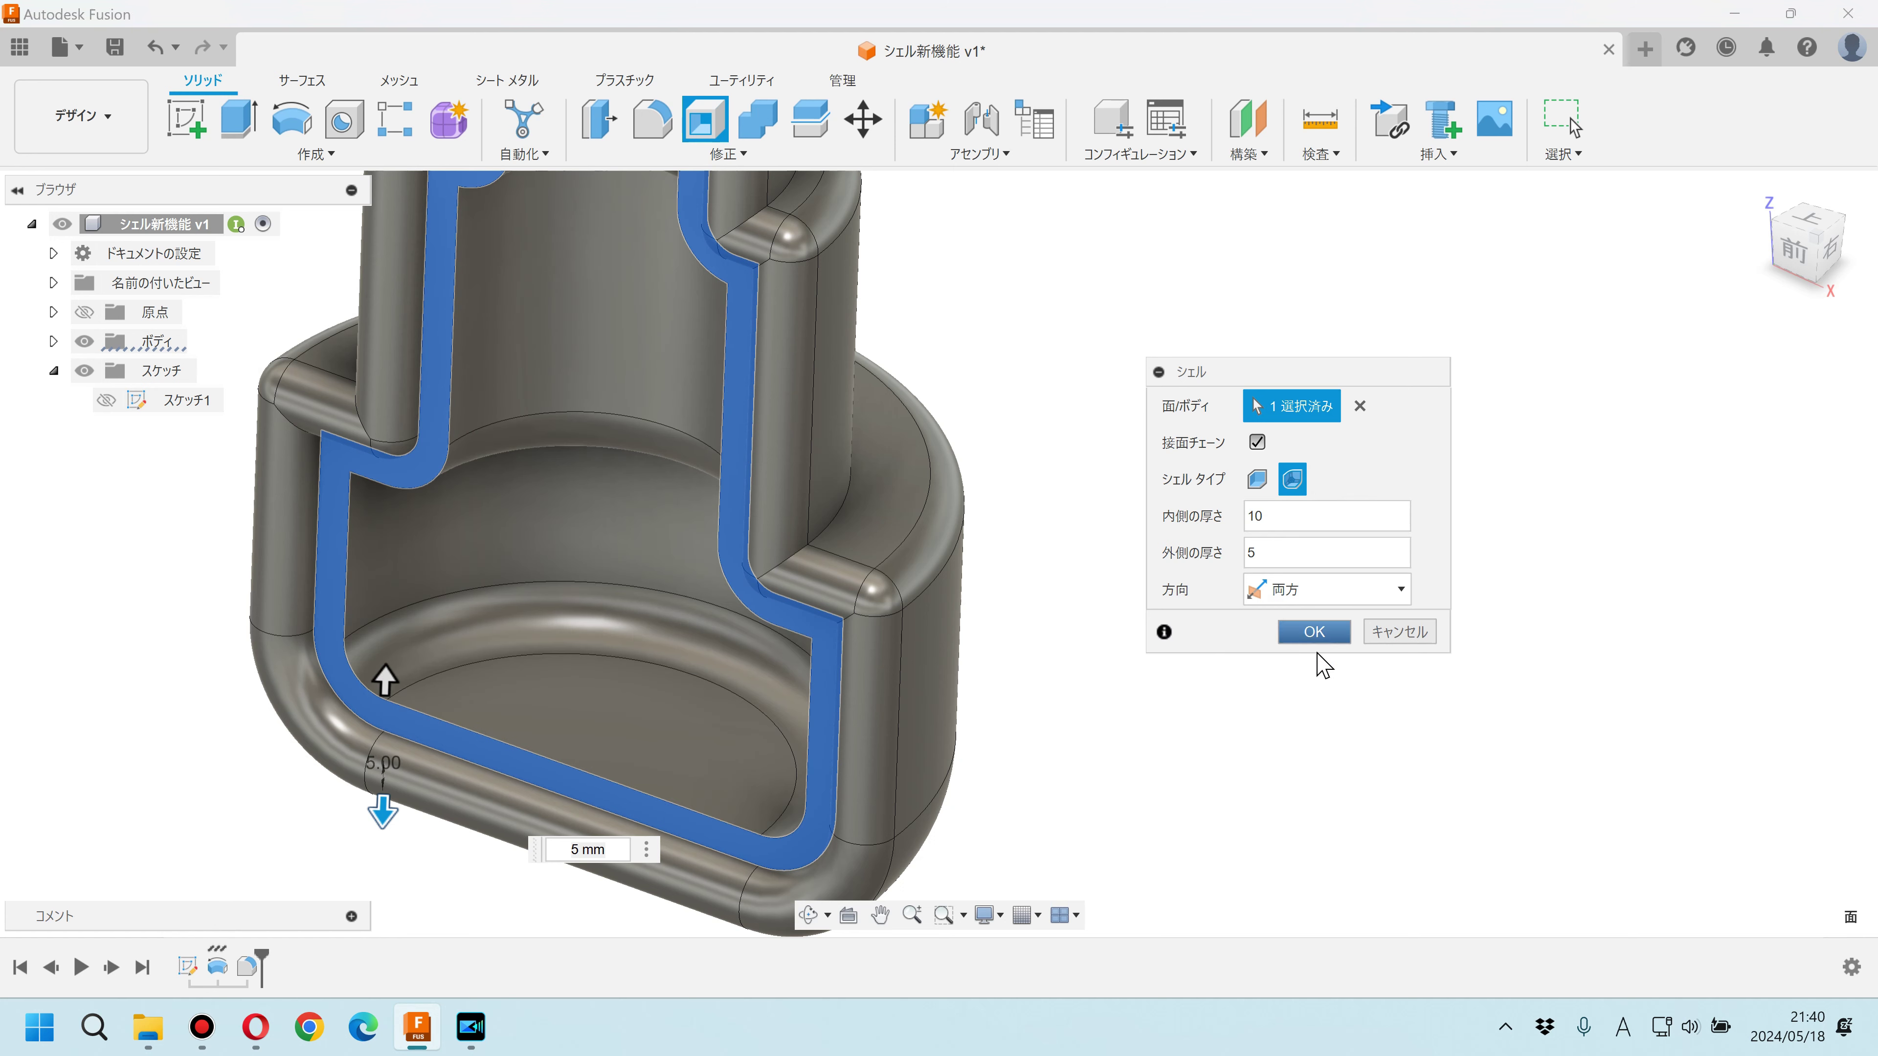
scroll(1212, 665, "down", 5)
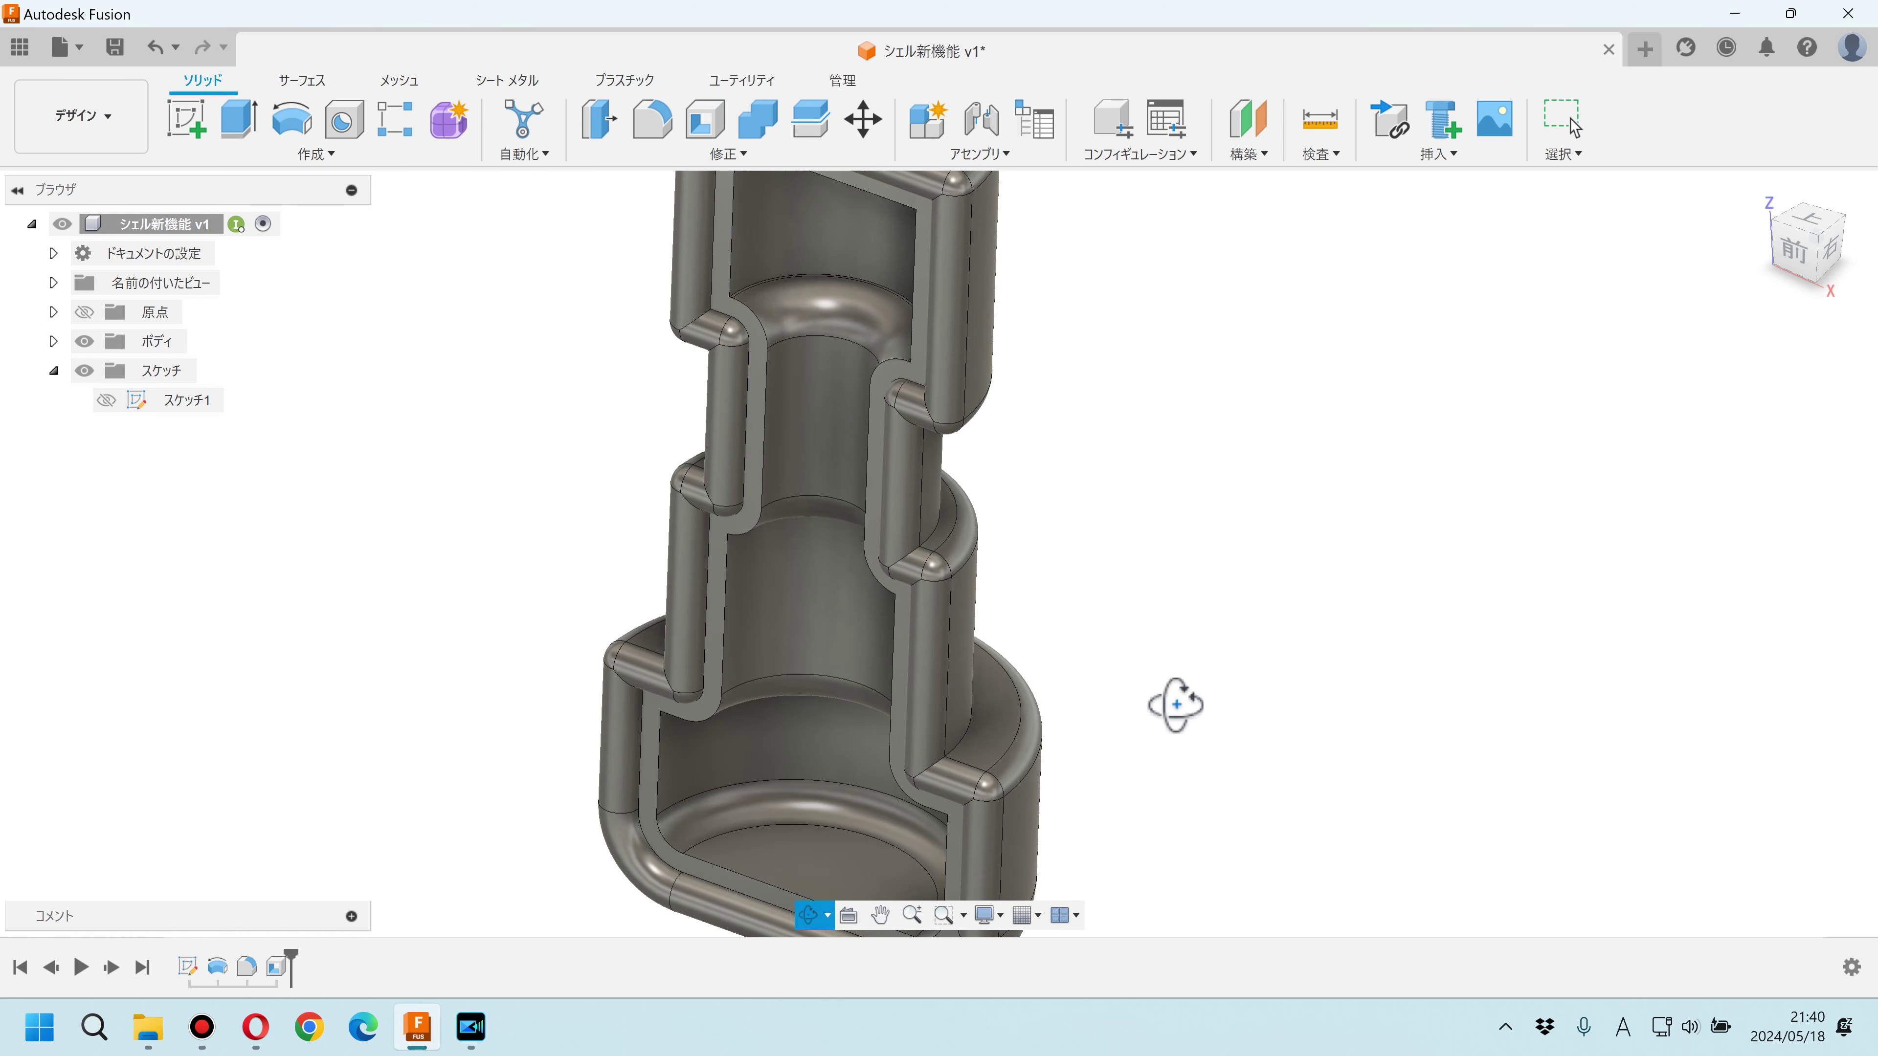
middle_click_drag(1193, 633, 1243, 551, "shift")
scroll(965, 769, "up", 10)
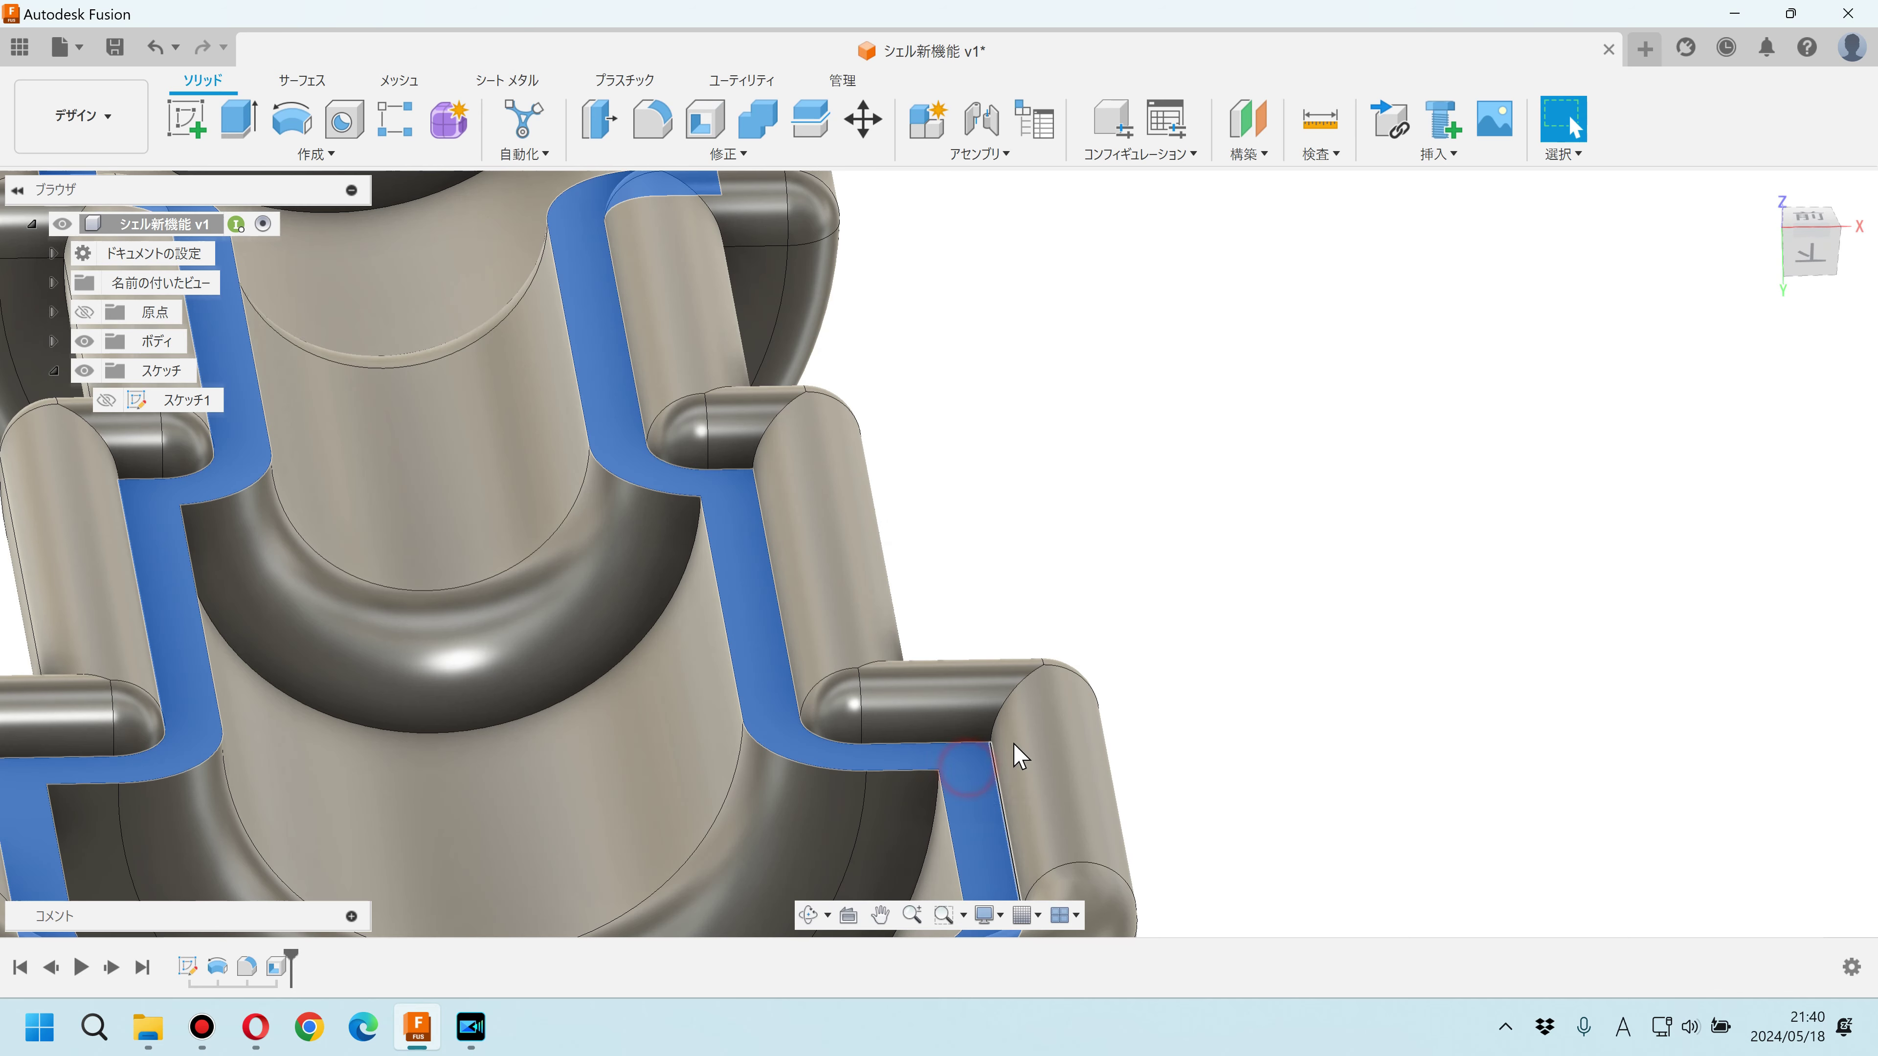
left_click(968, 766)
scroll(1190, 625, "down", 5)
mouse_move(1204, 637)
middle_mouse_down("shift")
mouse_move(1144, 743)
mouse_move(667, 613)
mouse_move(1077, 675)
mouse_move(1120, 583)
mouse_move(1103, 539)
middle_mouse_up("shift")
scroll(747, 503, "up", 3)
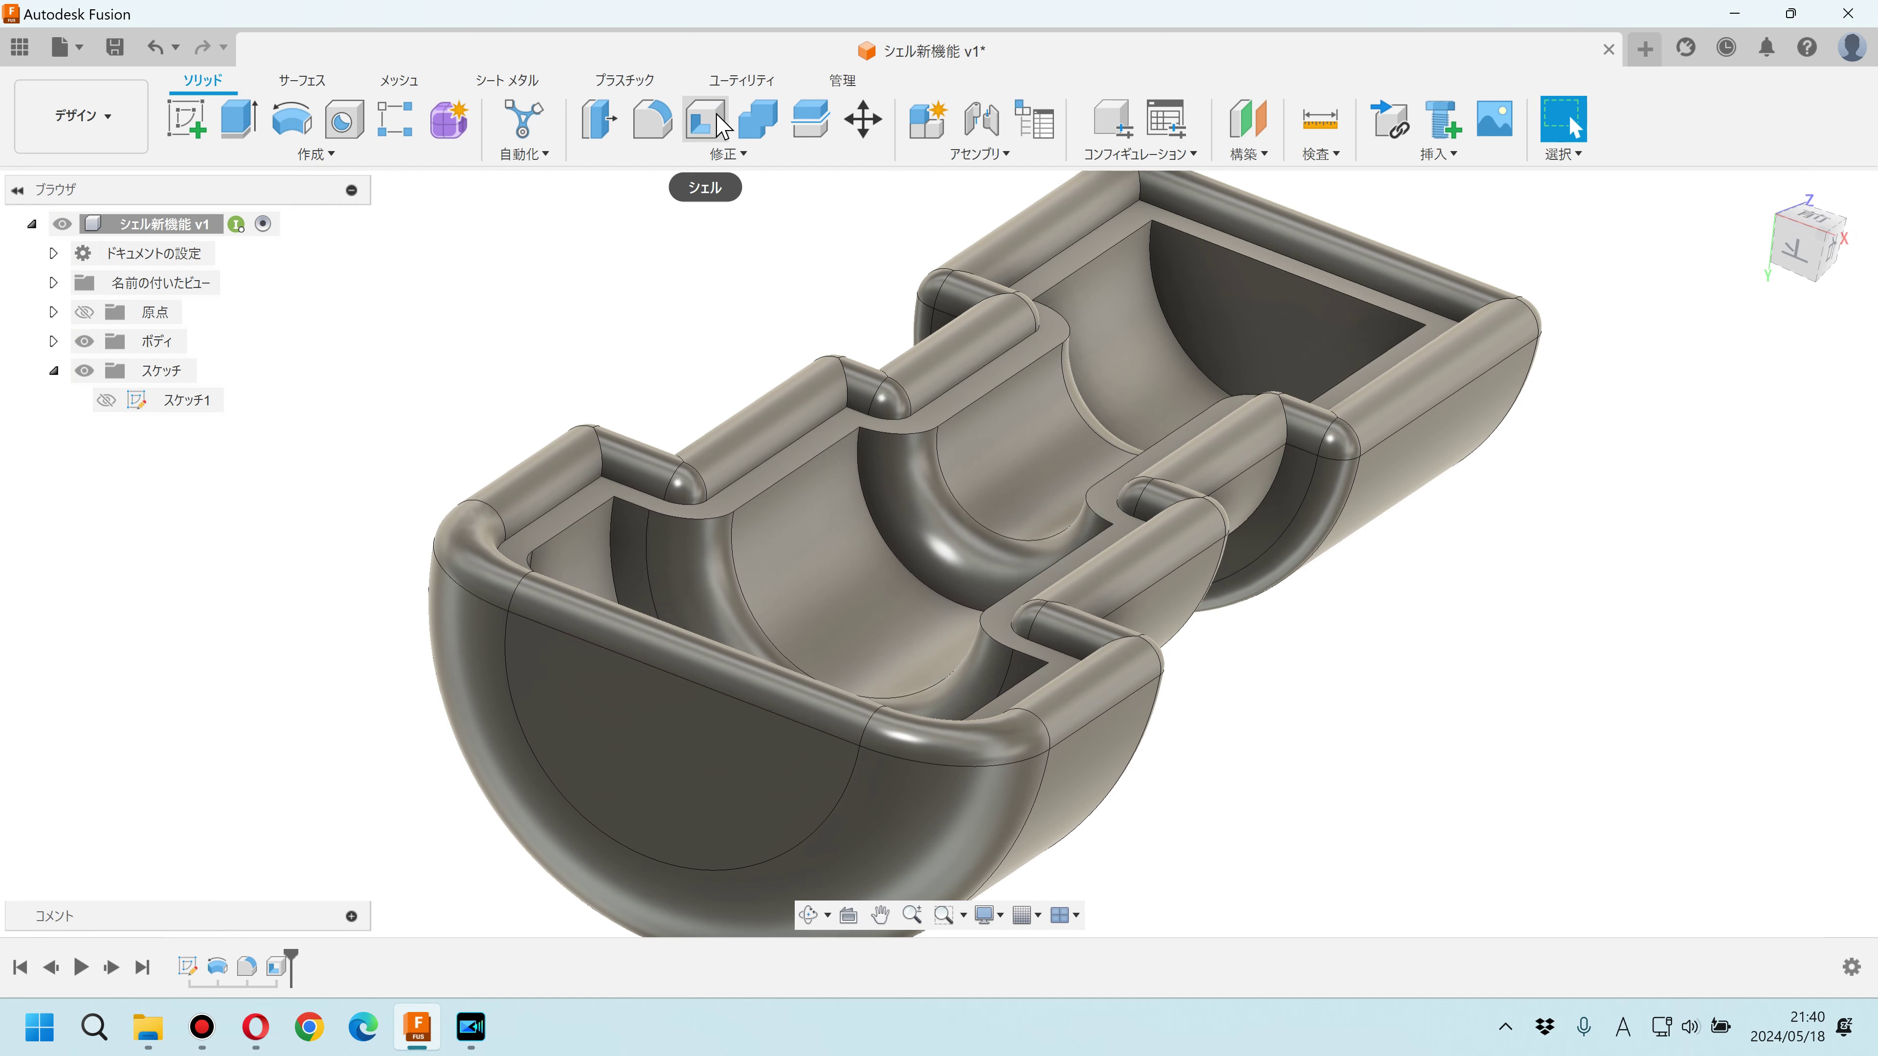
Step: Reopen the Shell feature for editing and reposition its dialog and the model
left_click(288, 969)
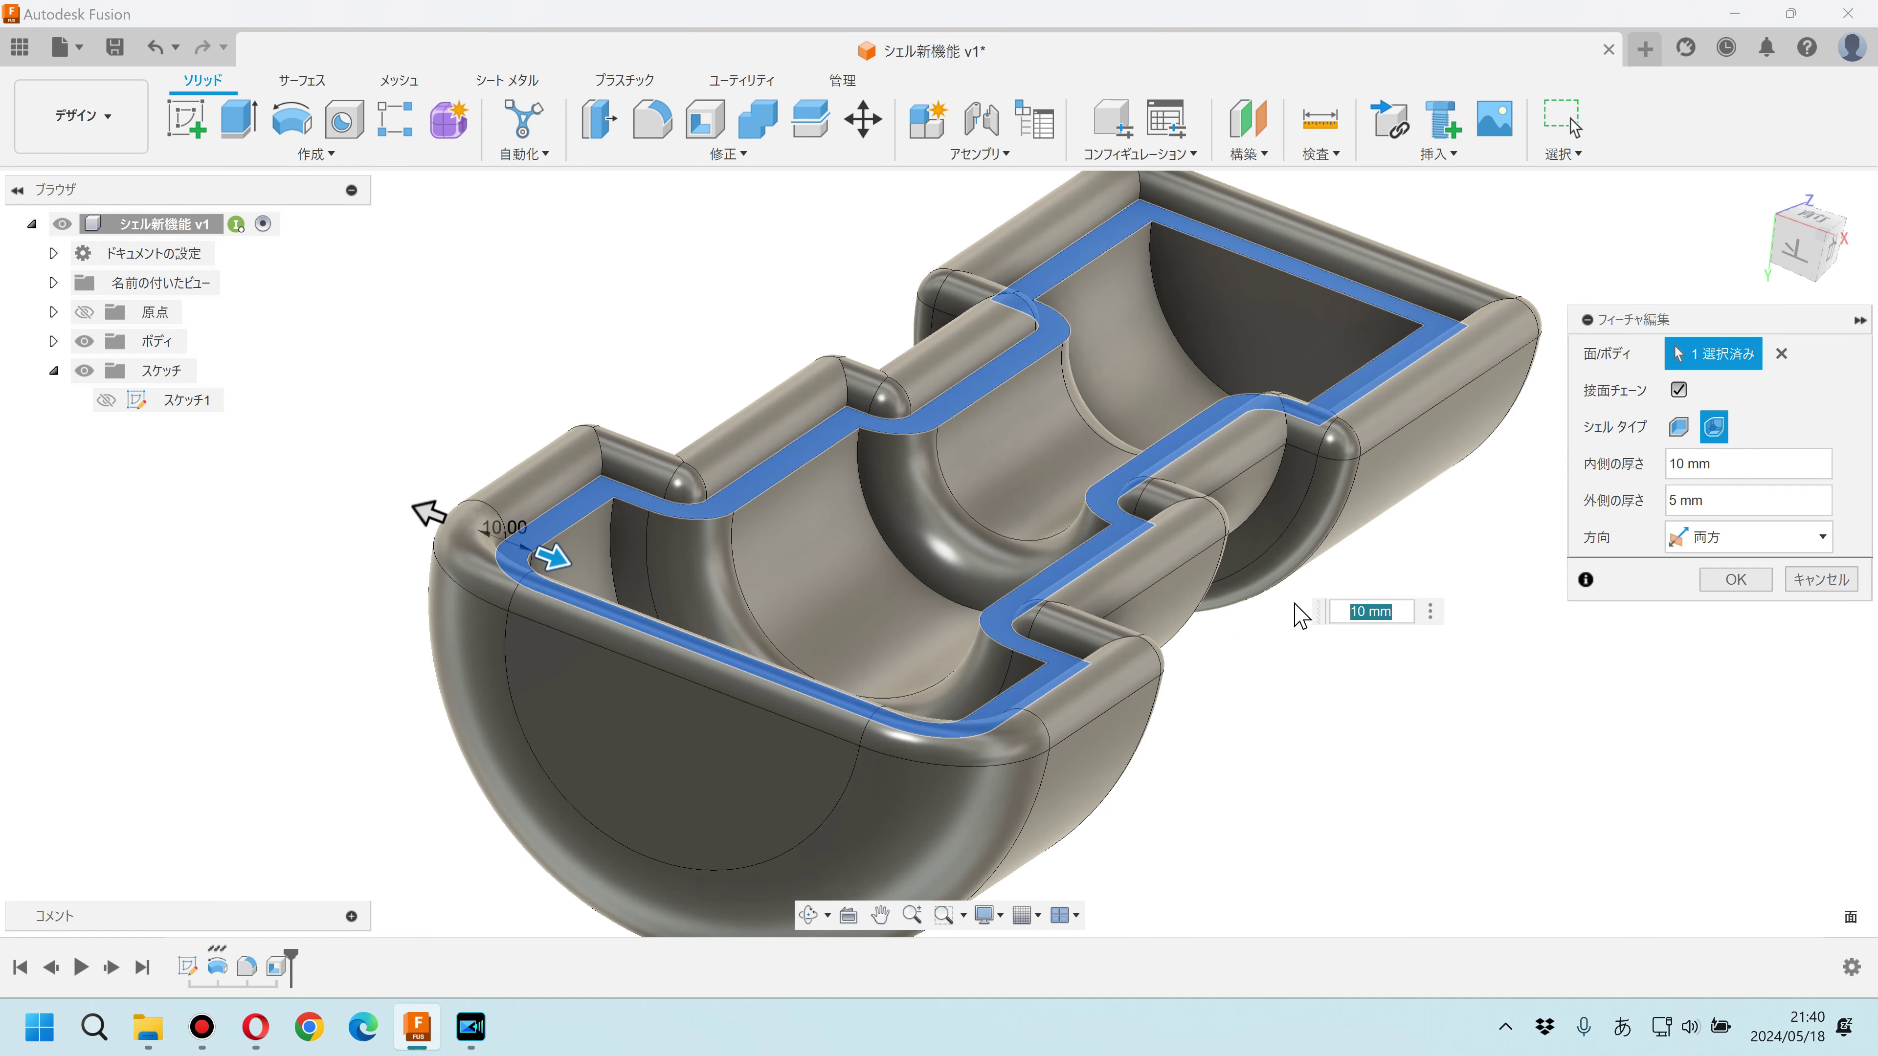
left_click_drag(1131, 535, 962, 467)
mouse_move(1658, 326)
left_mouse_down()
mouse_move(1443, 342)
mouse_move(1327, 403)
left_mouse_up()
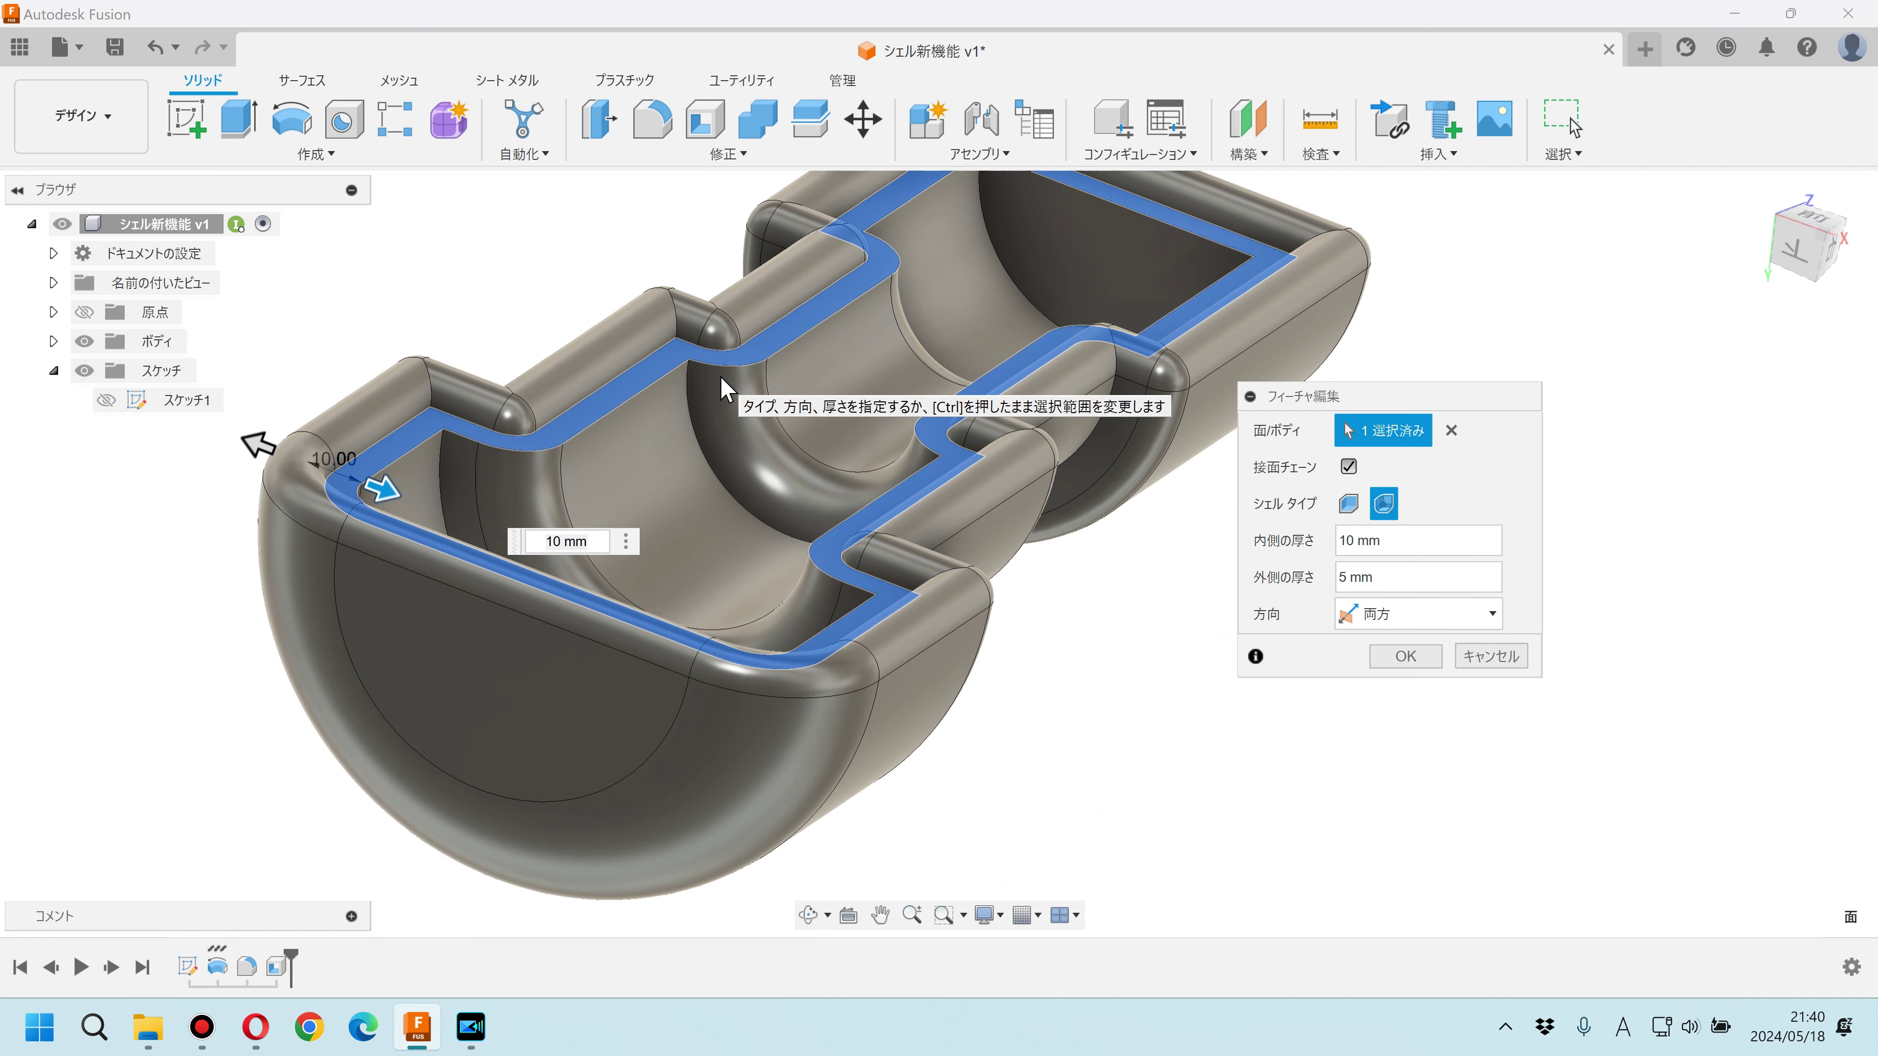
Step: Toggle corners to sharp and back to rounded, then set the shell direction to Inside
left_click(1354, 509)
mouse_move(699, 527)
middle_mouse_down("shift")
mouse_move(713, 608)
mouse_move(818, 512)
mouse_move(847, 542)
middle_mouse_up("shift")
scroll(847, 542, "up", 2)
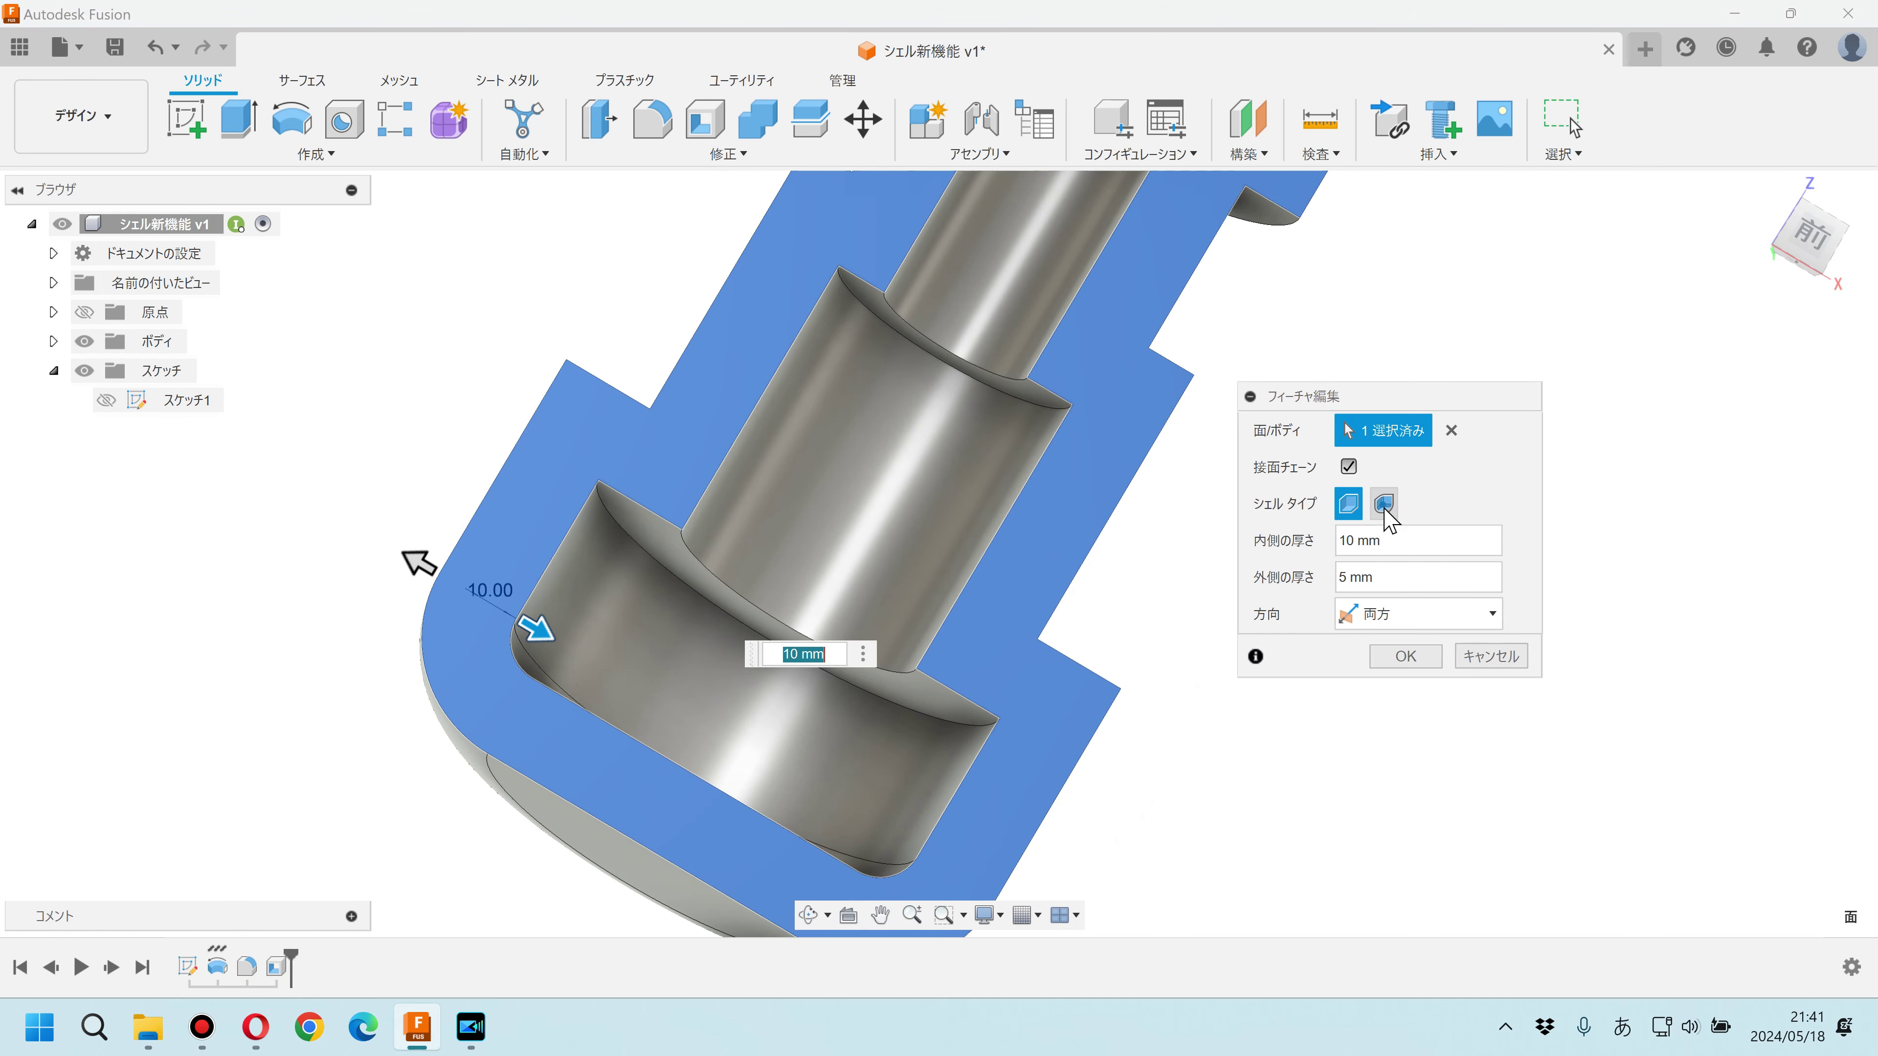
mouse_move(1383, 503)
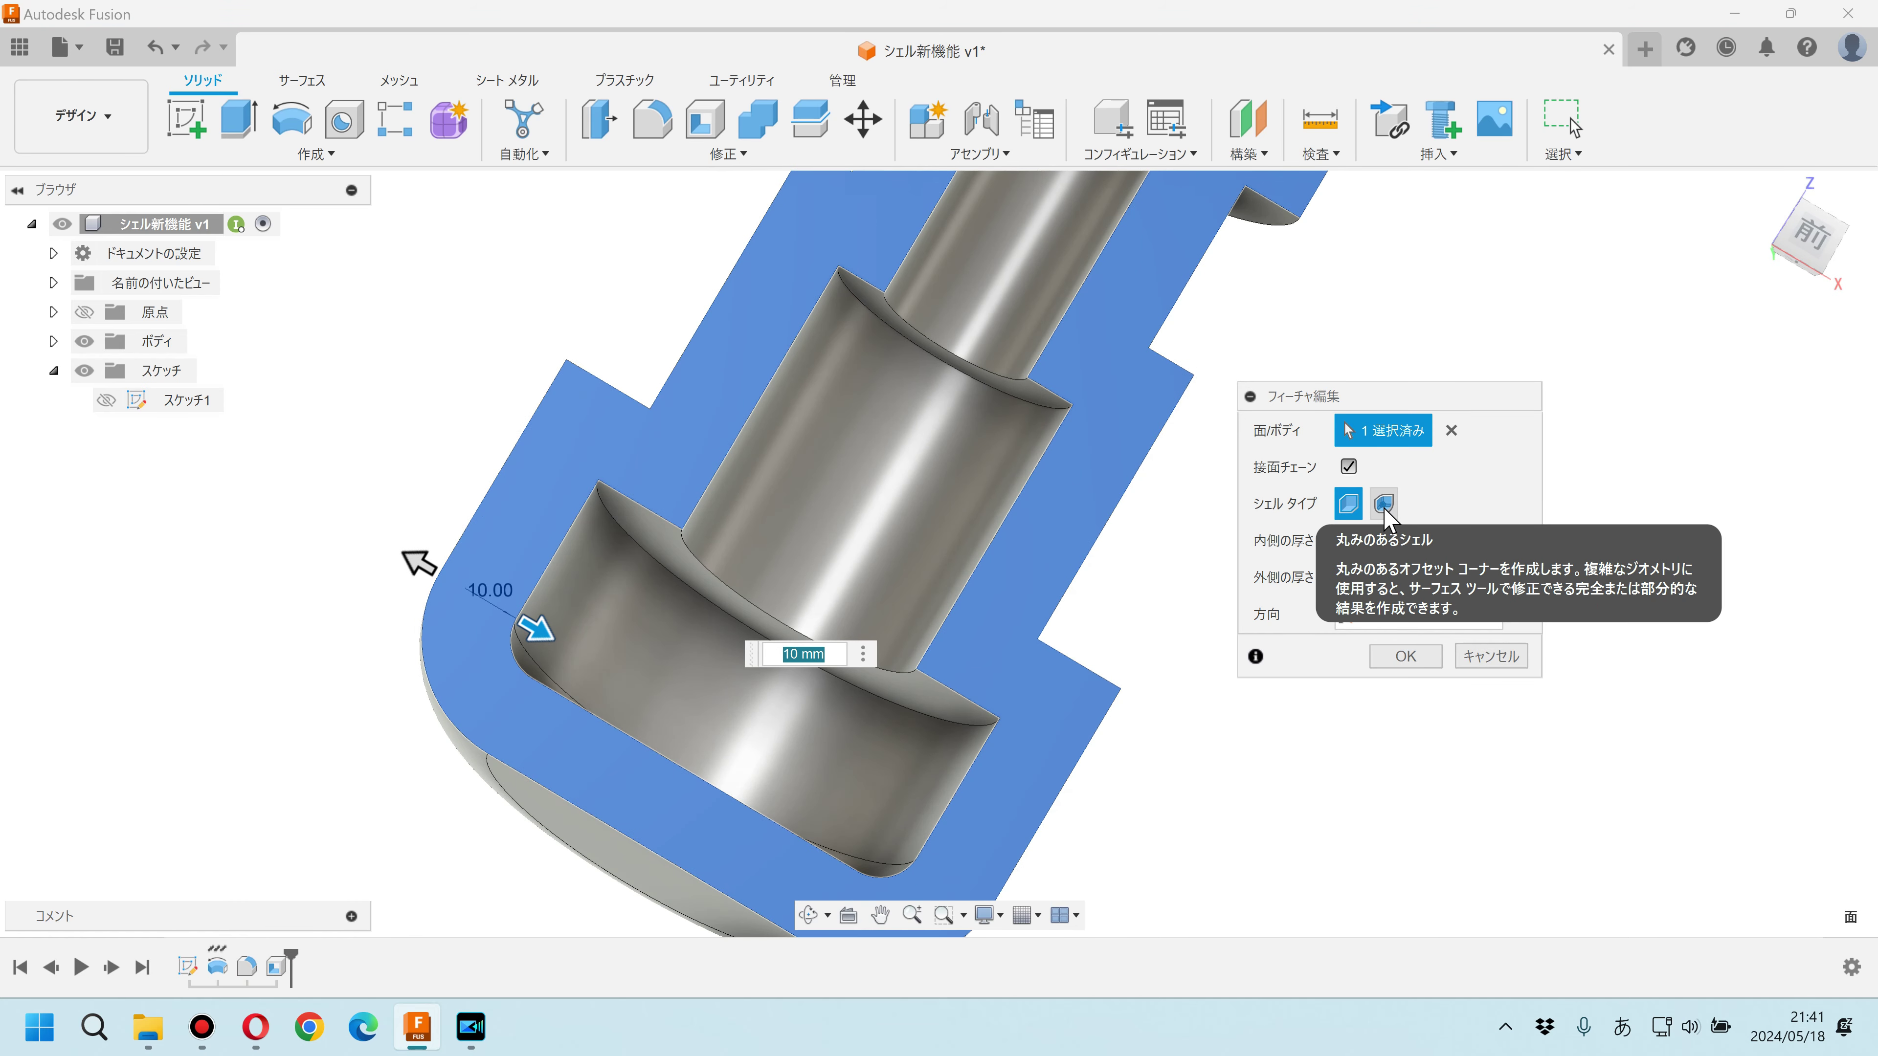
left_click(1384, 509)
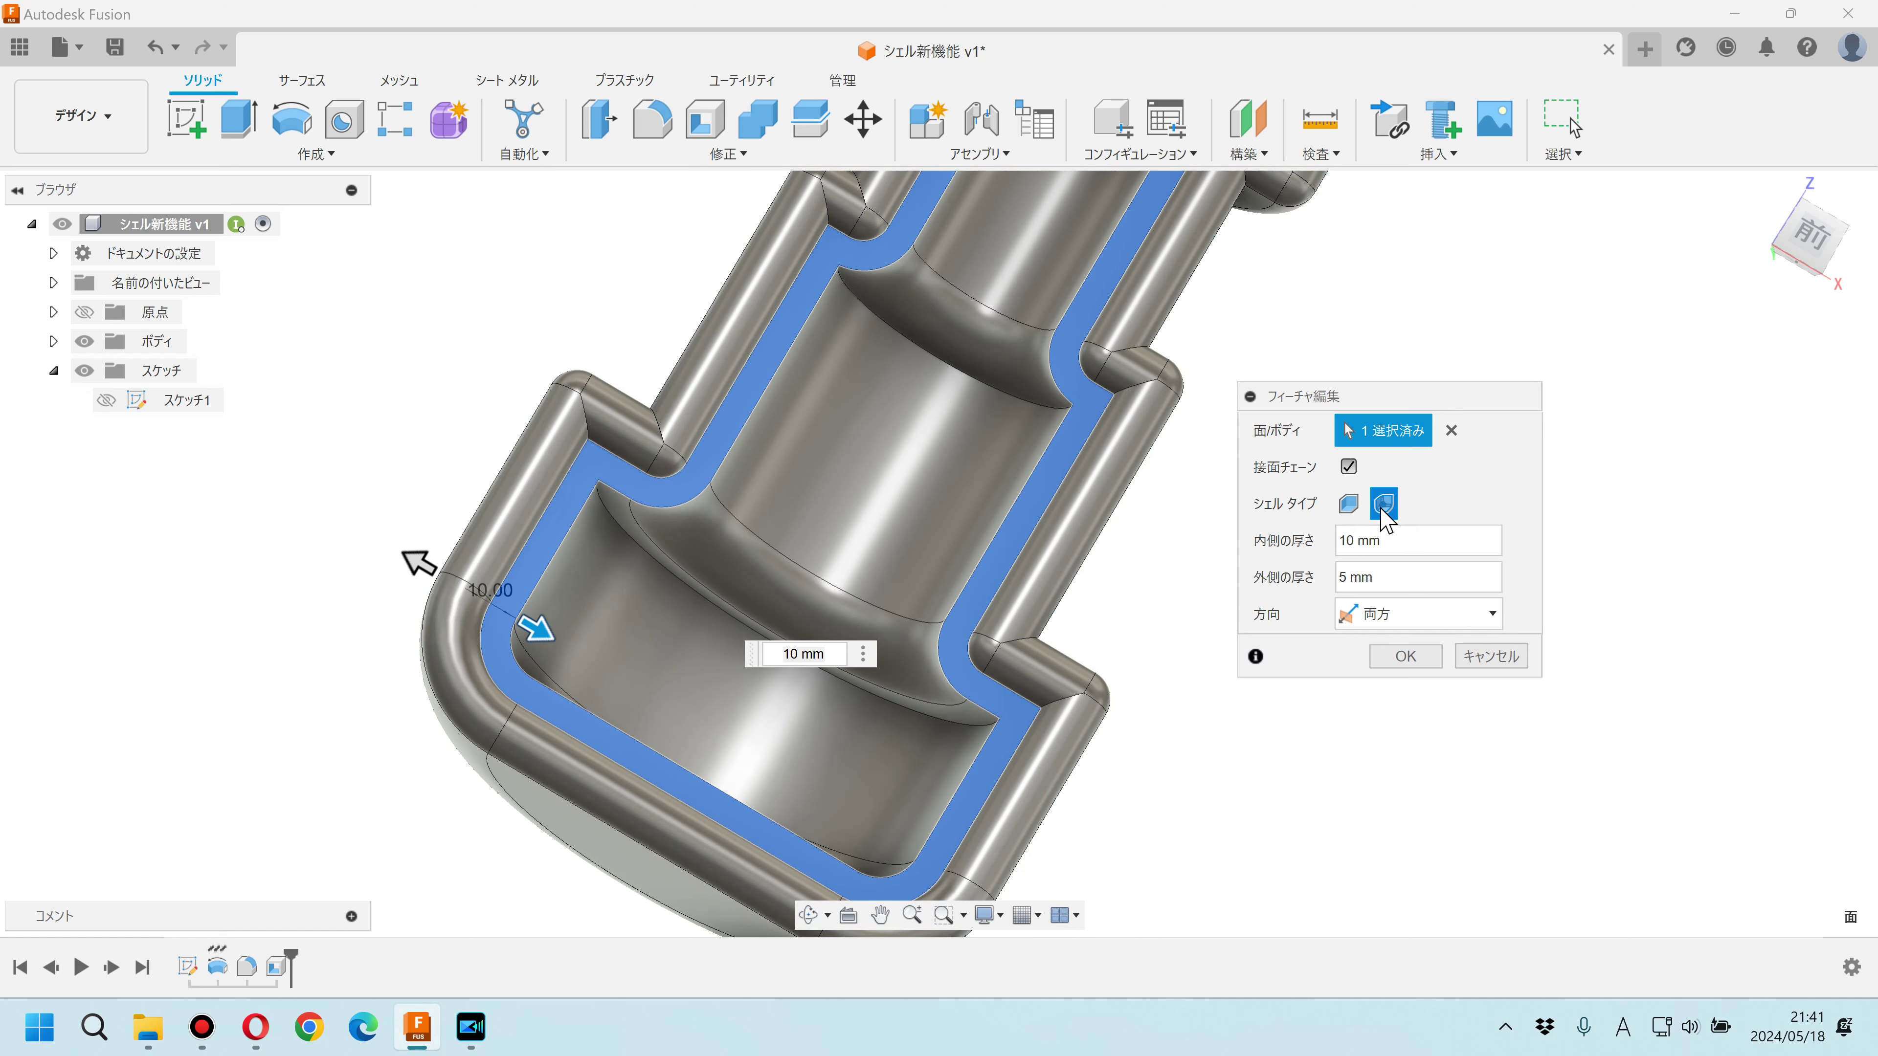
left_click(1384, 611)
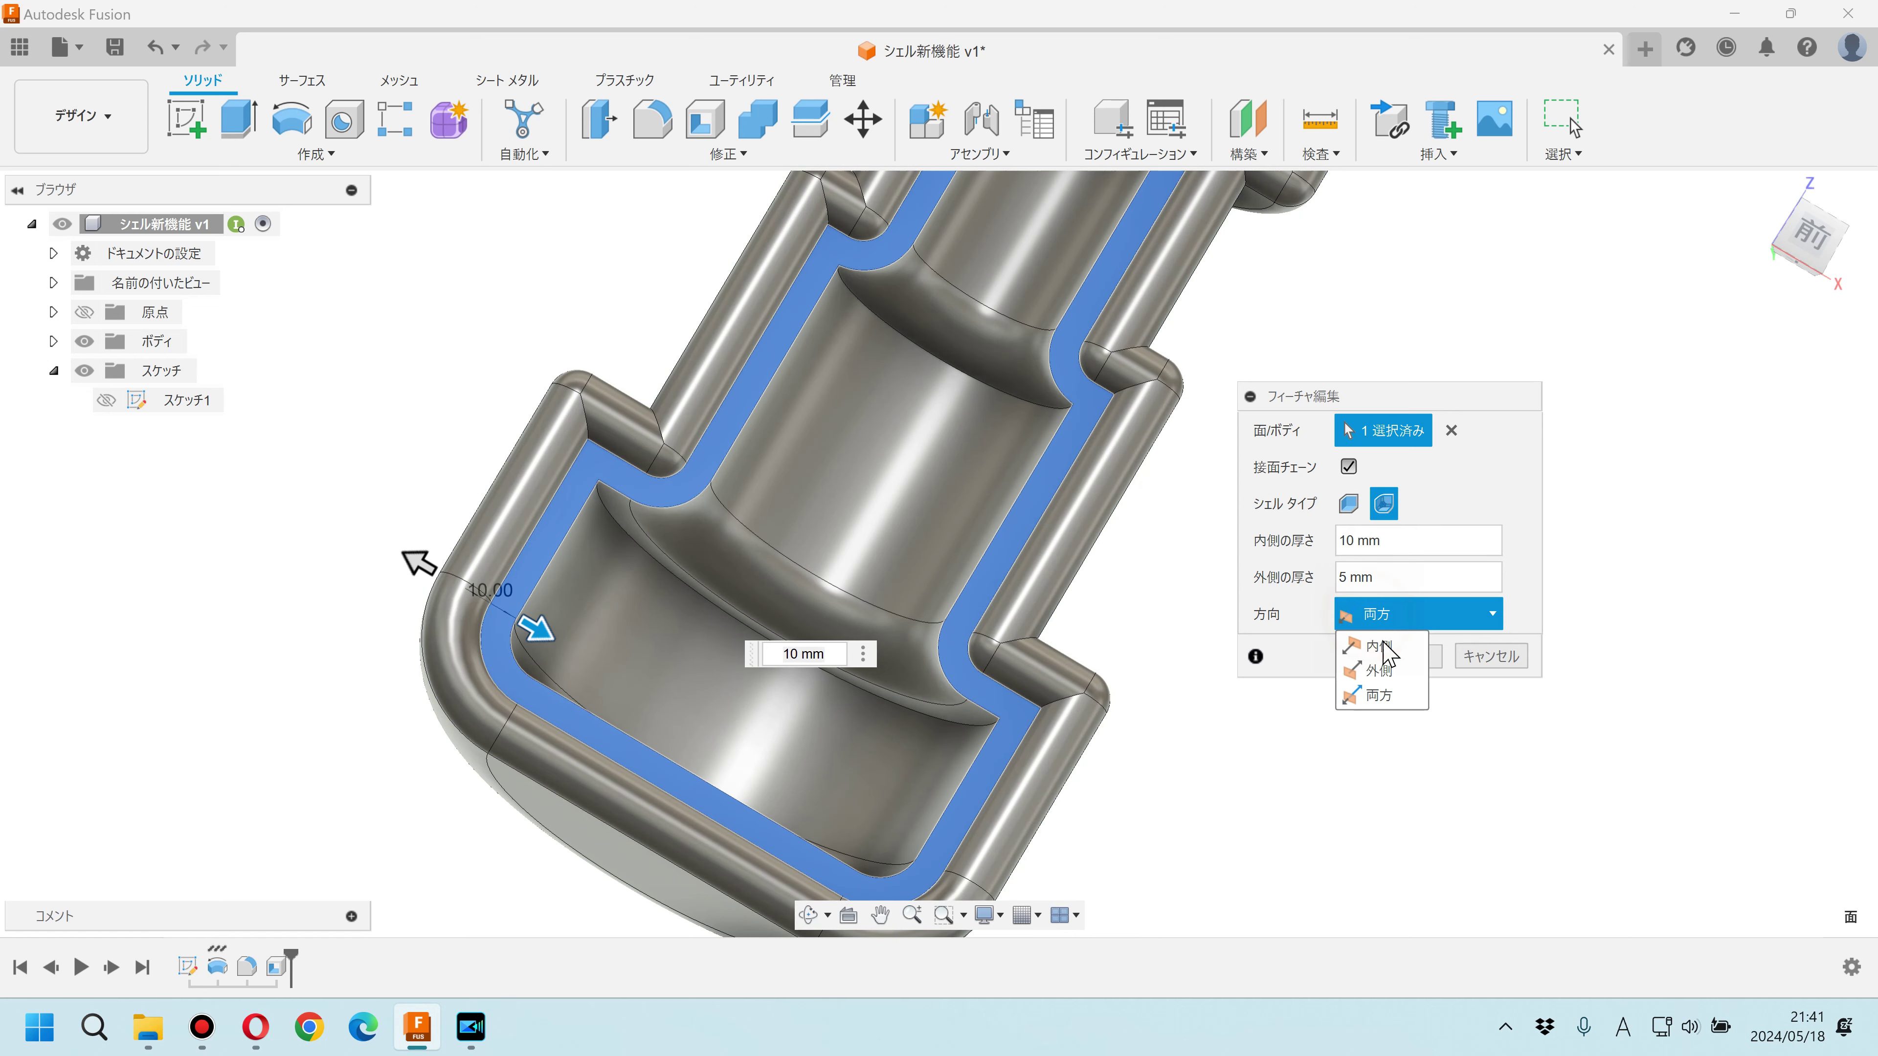
left_click(1386, 653)
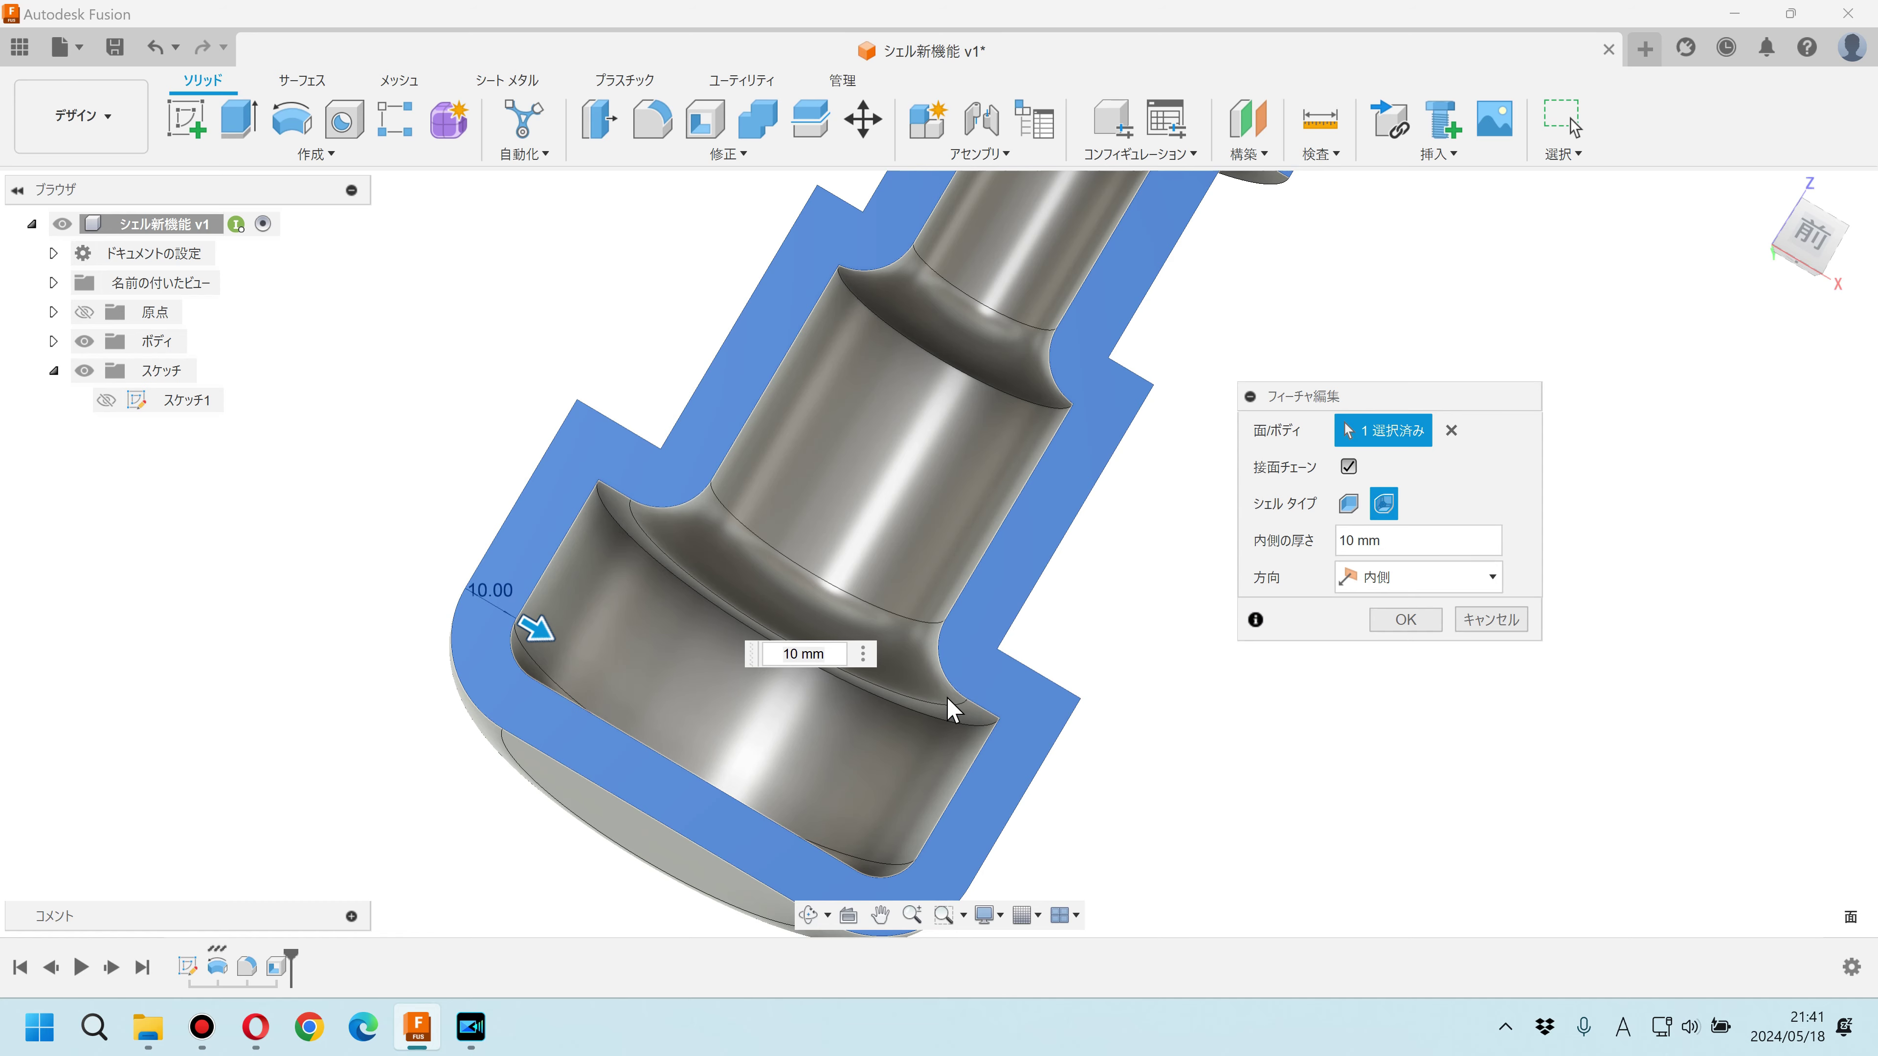
Step: Preview sharp corners briefly and return to the rounded shell type
scroll(962, 695, "up", 3)
scroll(1024, 658, "up", 5)
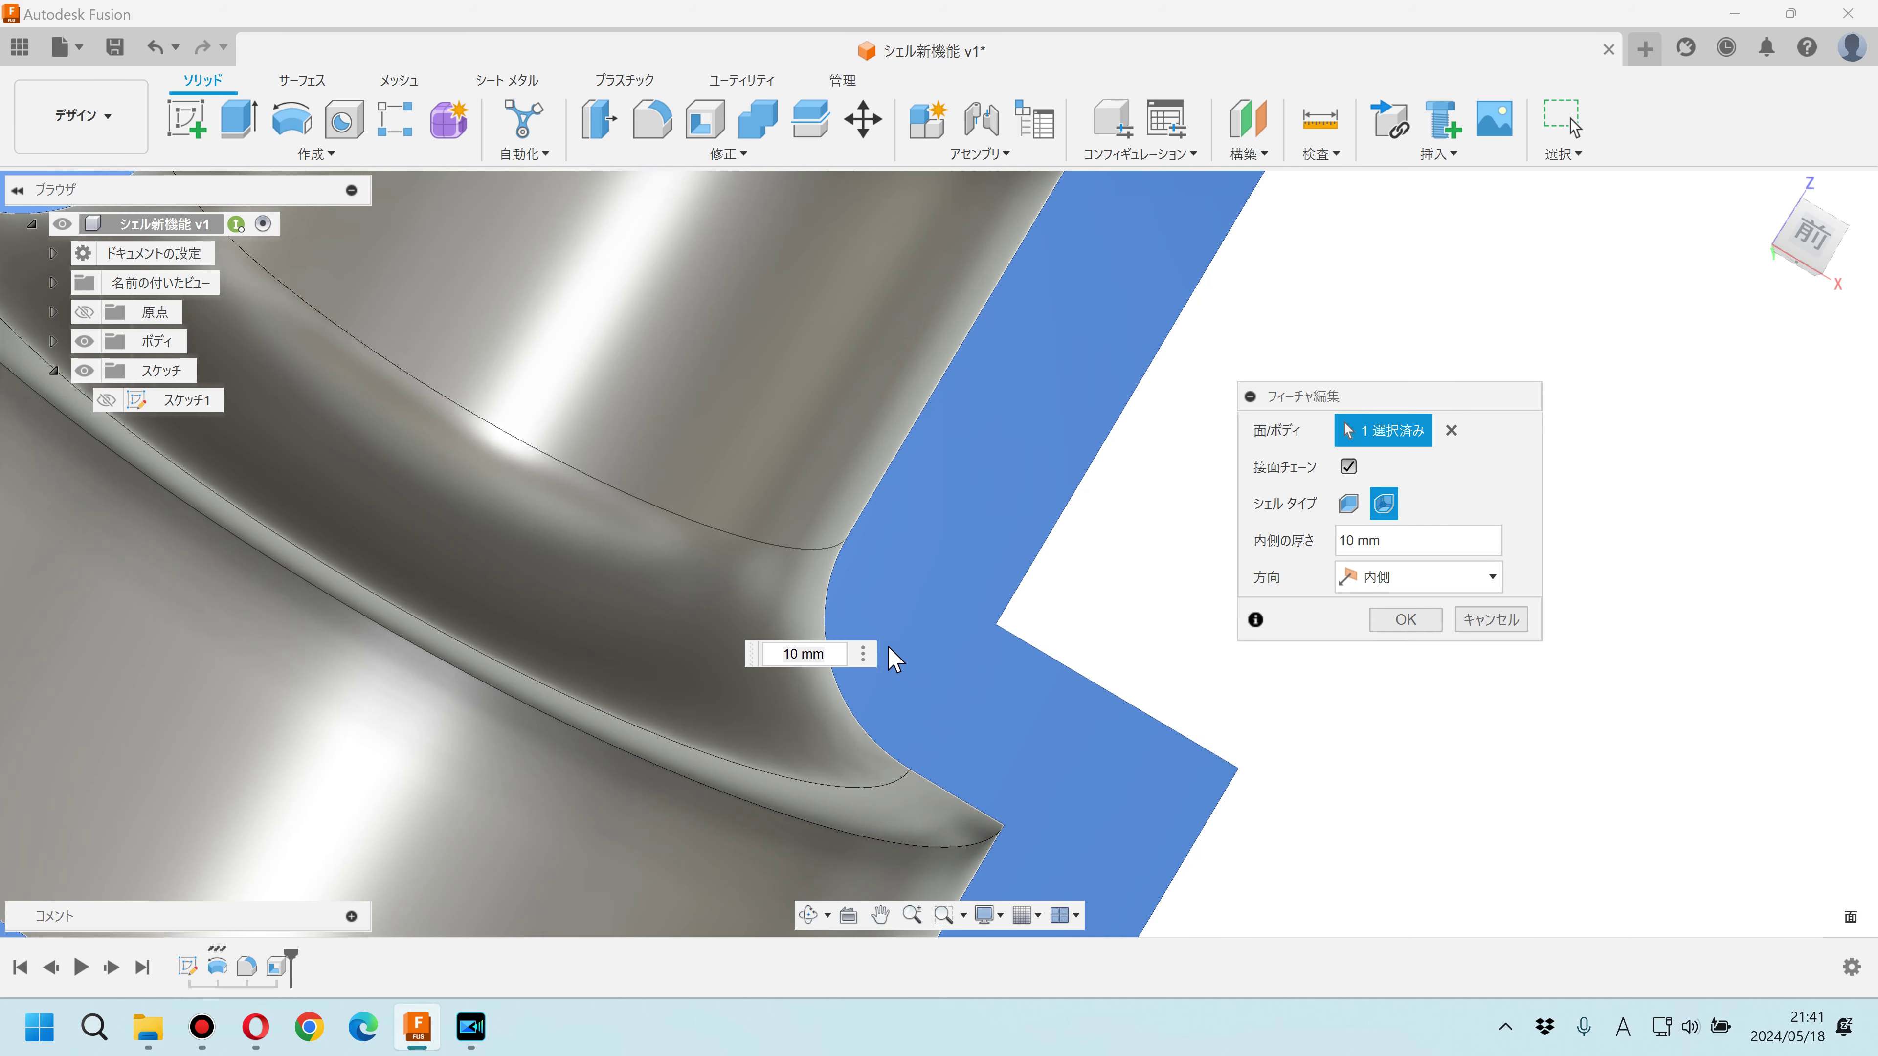
left_click(1349, 506)
left_click(1384, 505)
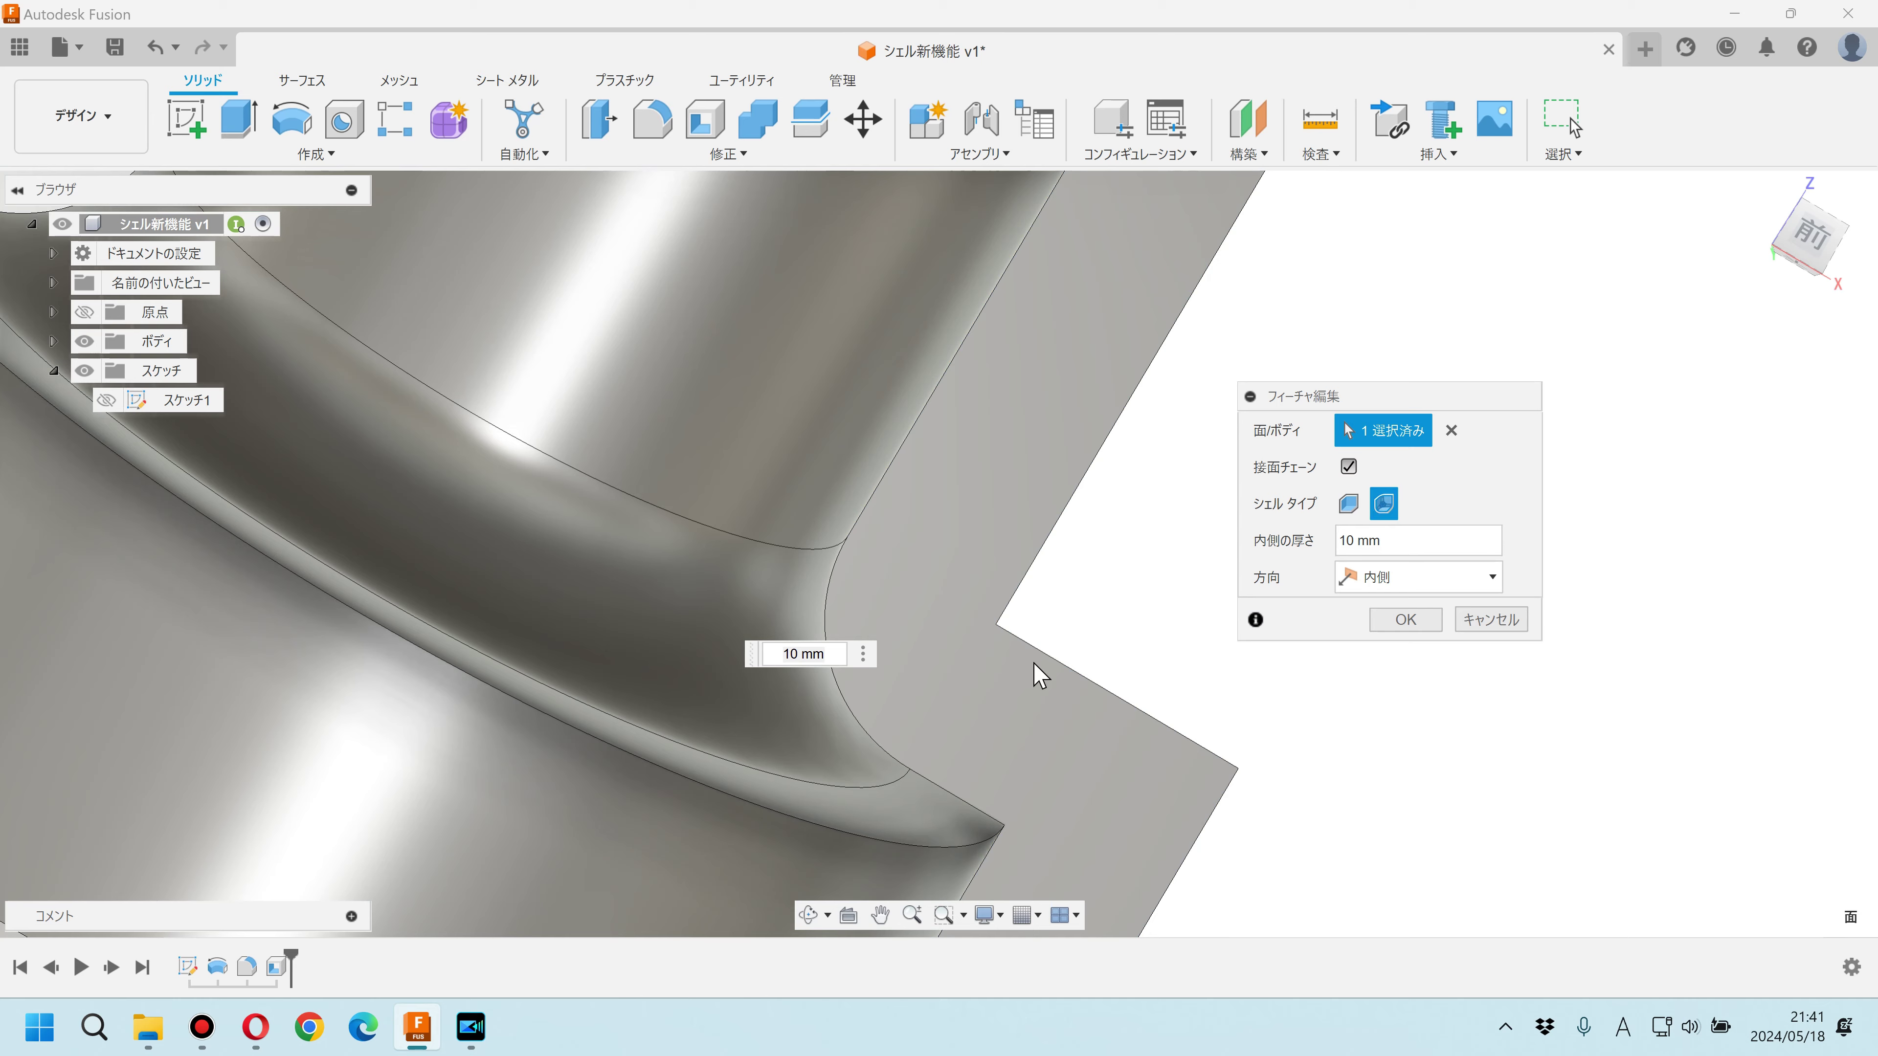
scroll(1027, 670, "down", 2)
scroll(1211, 549, "down", 2)
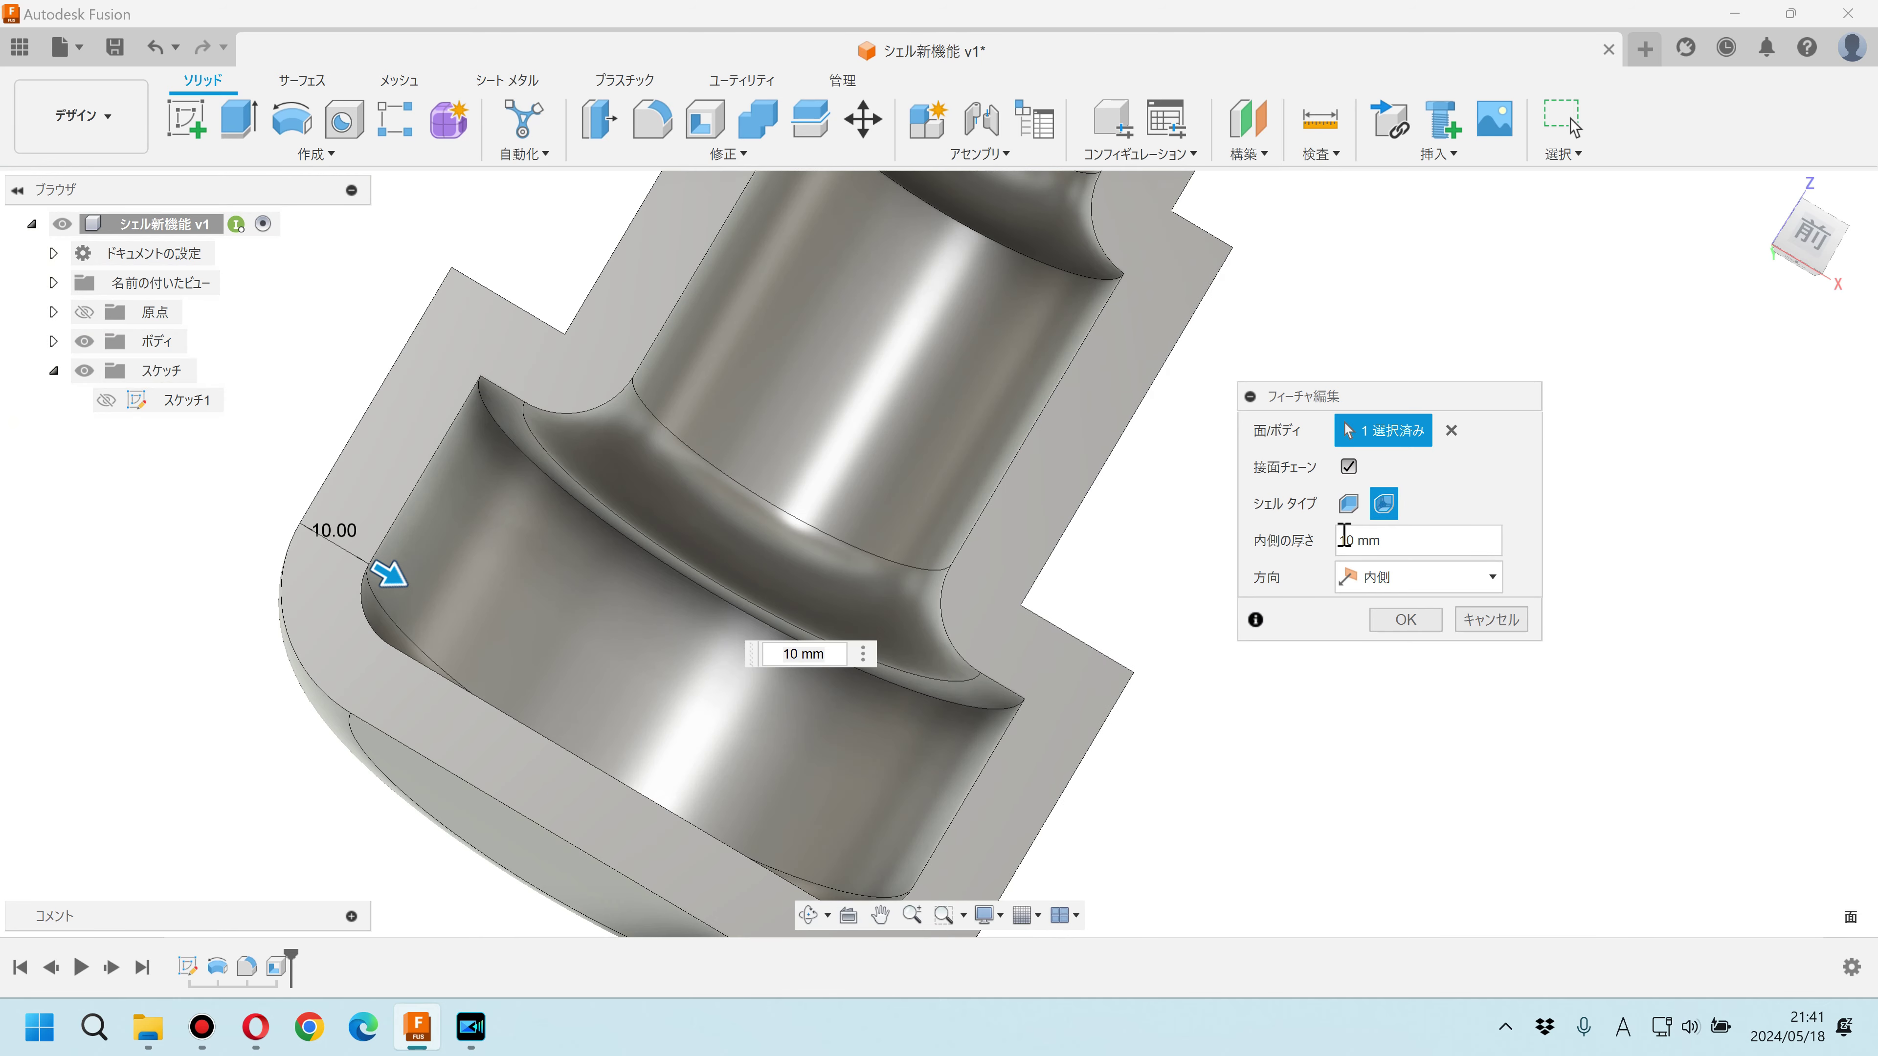
Step: Preview a 3 mm inner wall, then restore 10 mm and apply the inward rounded shell
left_click(1291, 551)
type("3")
scroll(1007, 621, "up", 3)
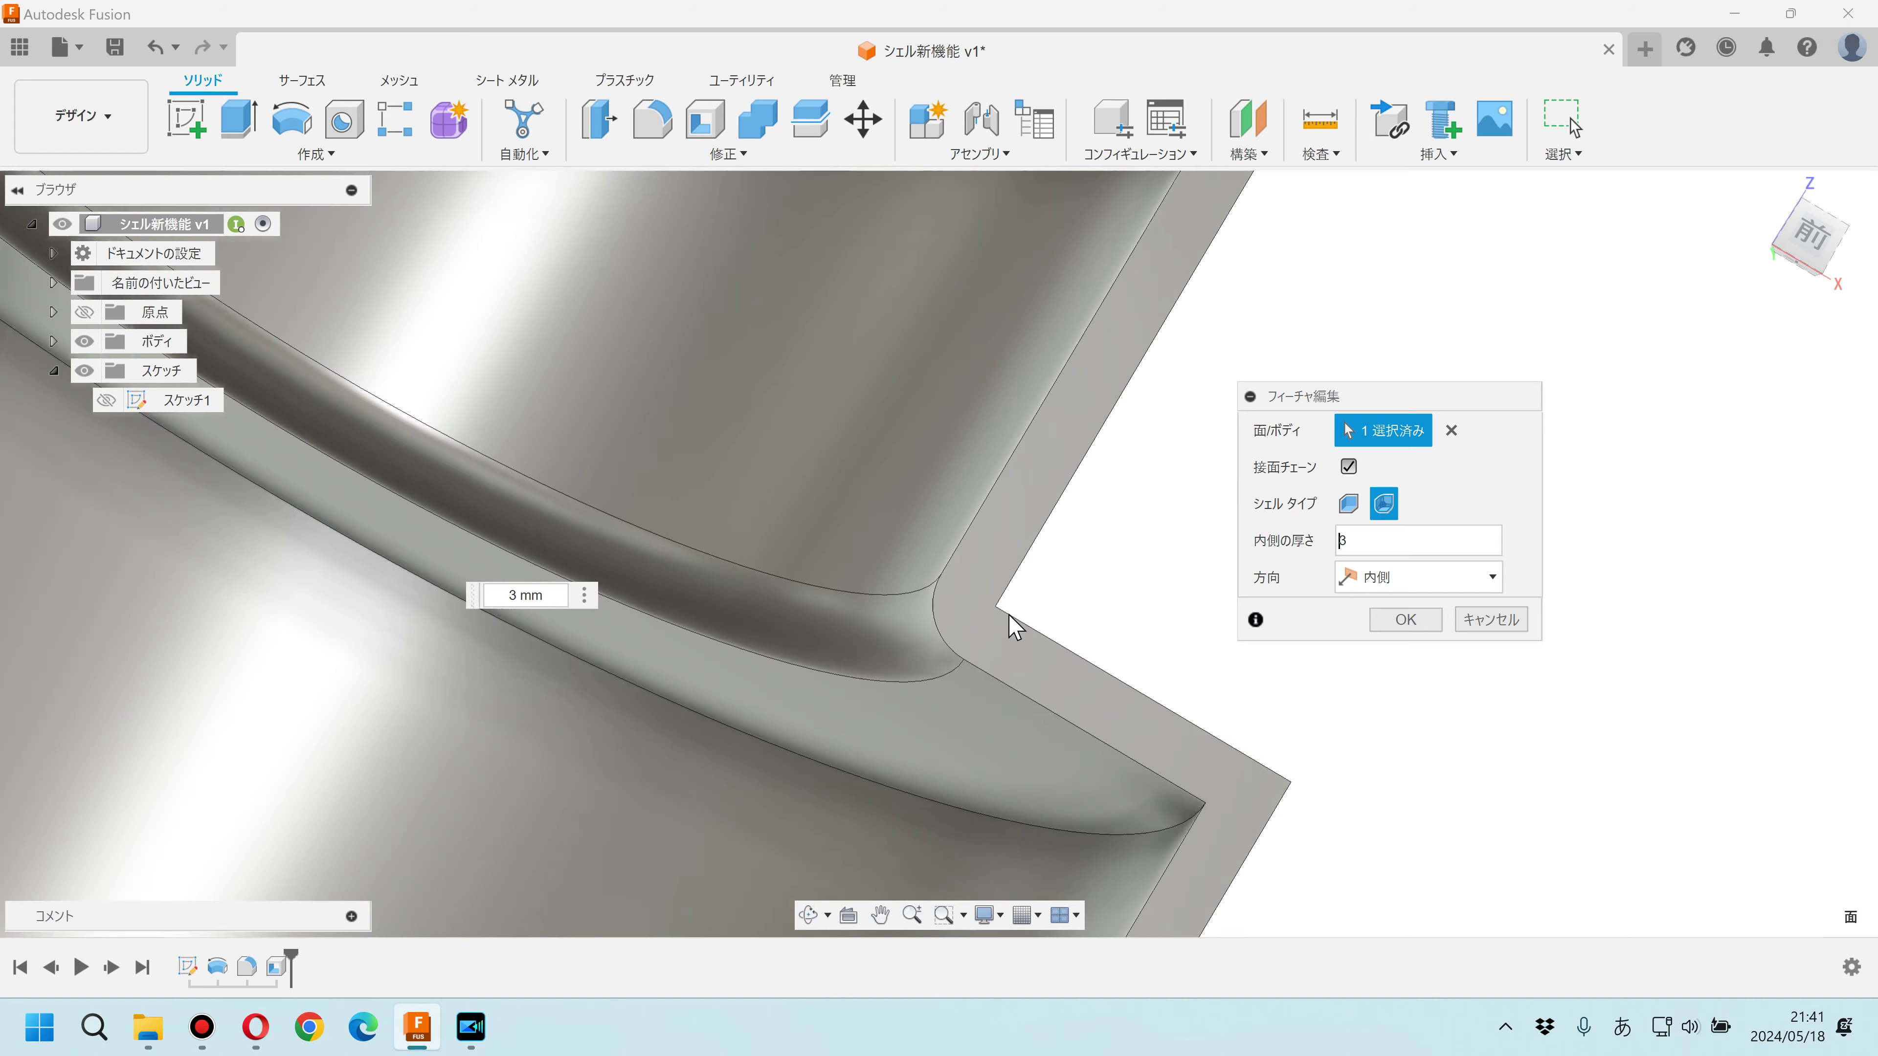
scroll(994, 623, "up", 2)
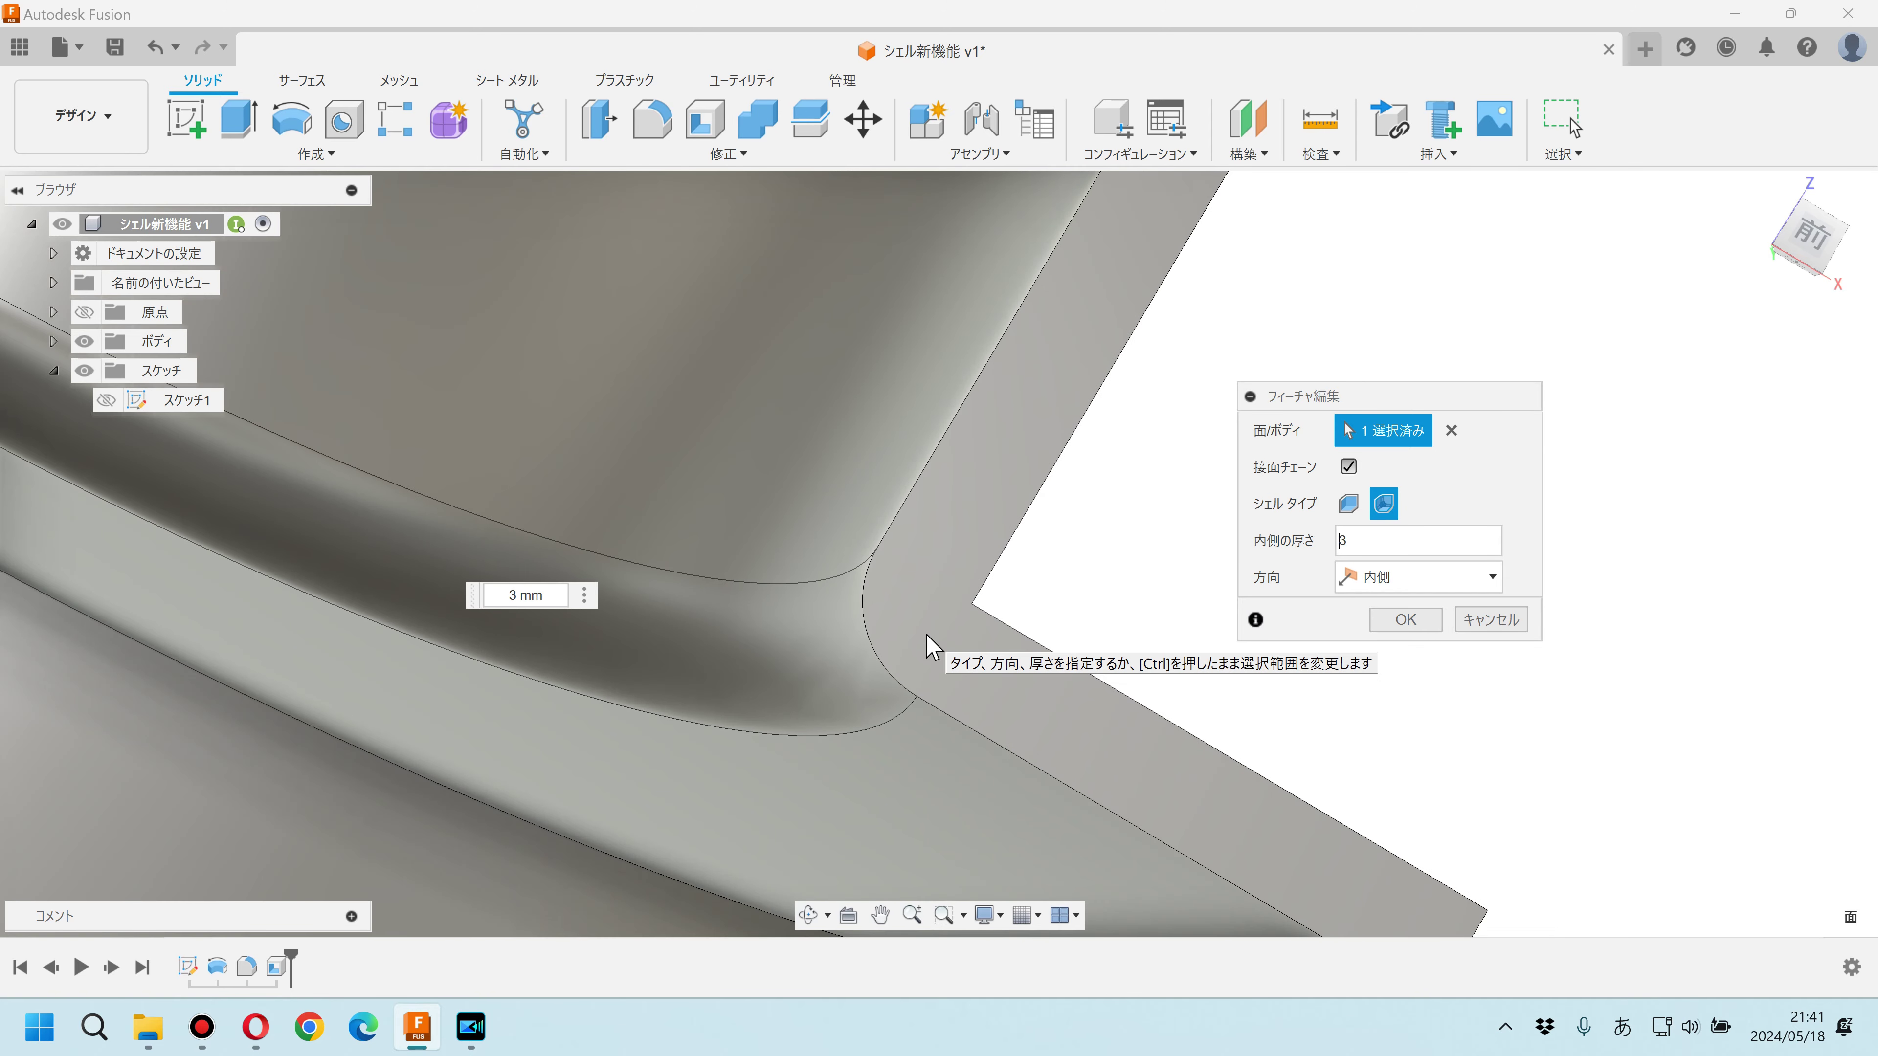
scroll(928, 635, "down", 3)
scroll(925, 636, "down", 3)
scroll(923, 636, "down", 2)
mouse_move(868, 664)
middle_mouse_down("shift")
mouse_move(818, 650)
mouse_move(838, 671)
mouse_move(1044, 583)
mouse_move(1048, 605)
mouse_move(1047, 583)
mouse_move(991, 546)
mouse_move(1027, 547)
middle_mouse_up("shift")
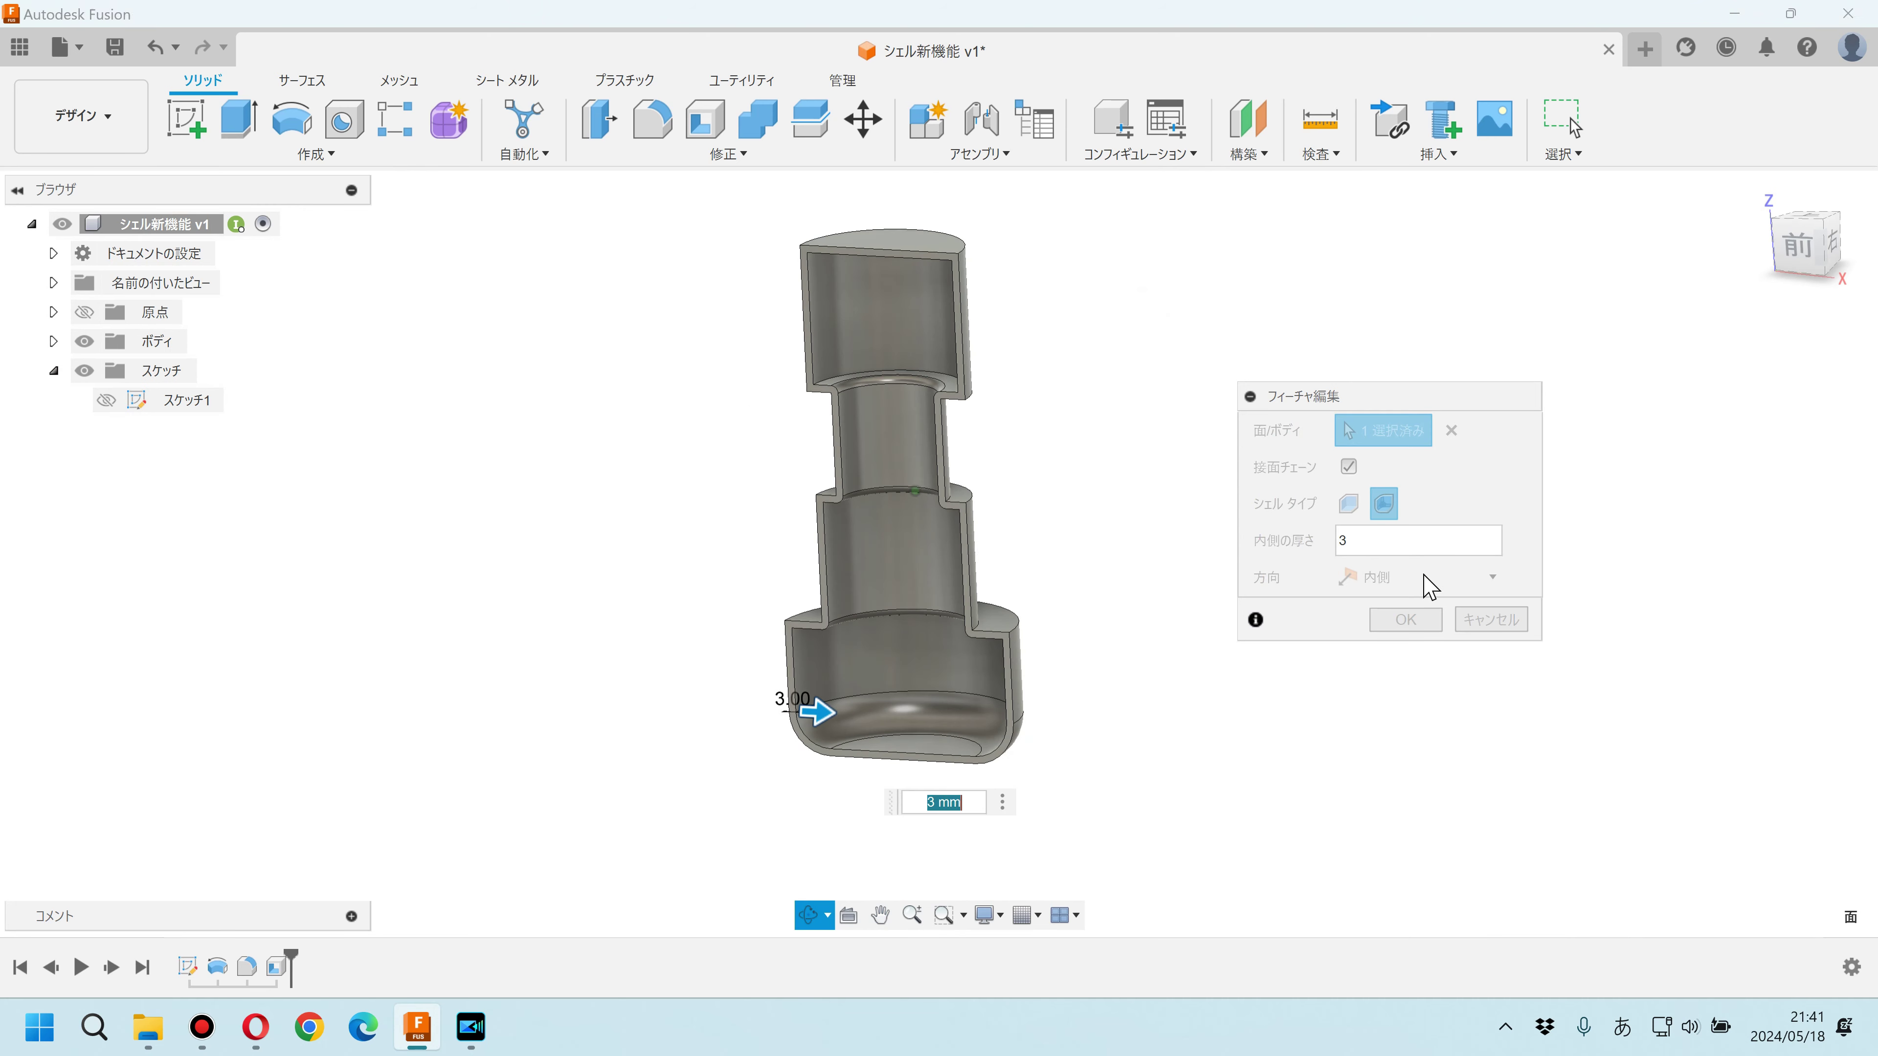
double_click(1353, 544)
type("10")
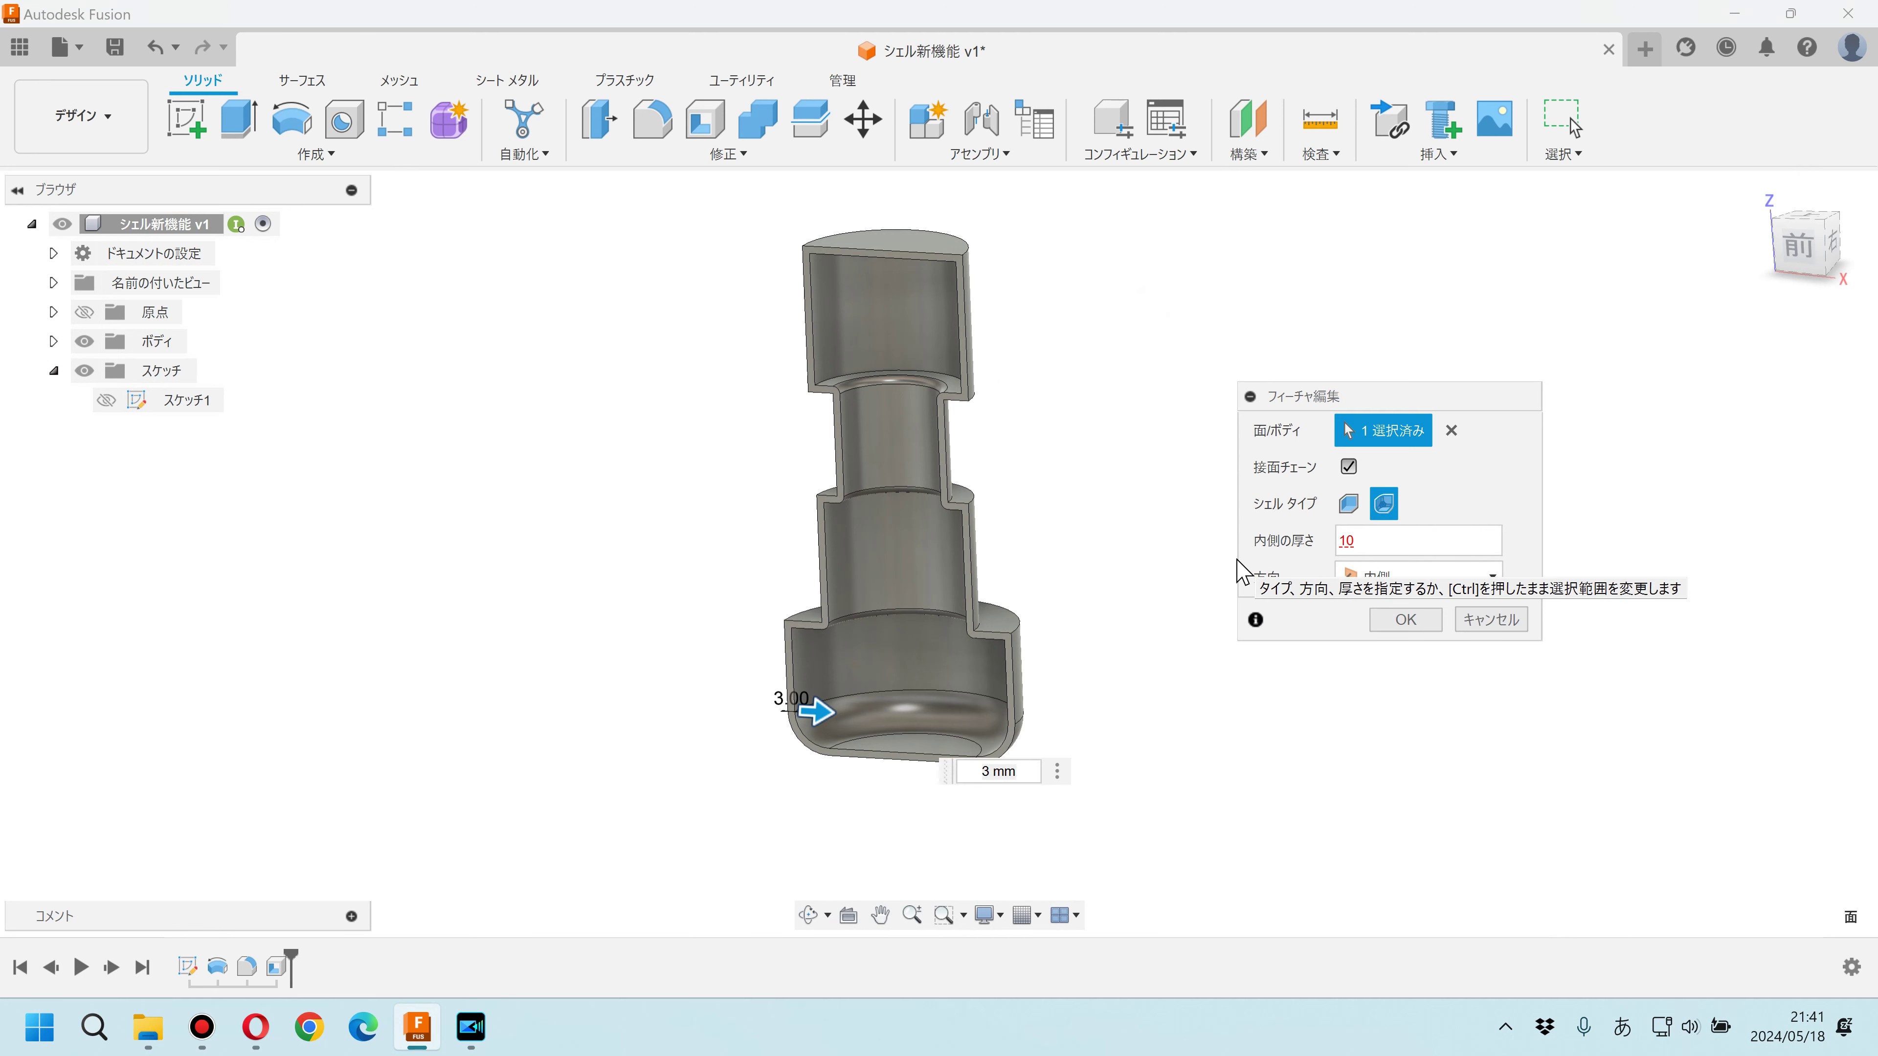
left_click(1427, 622)
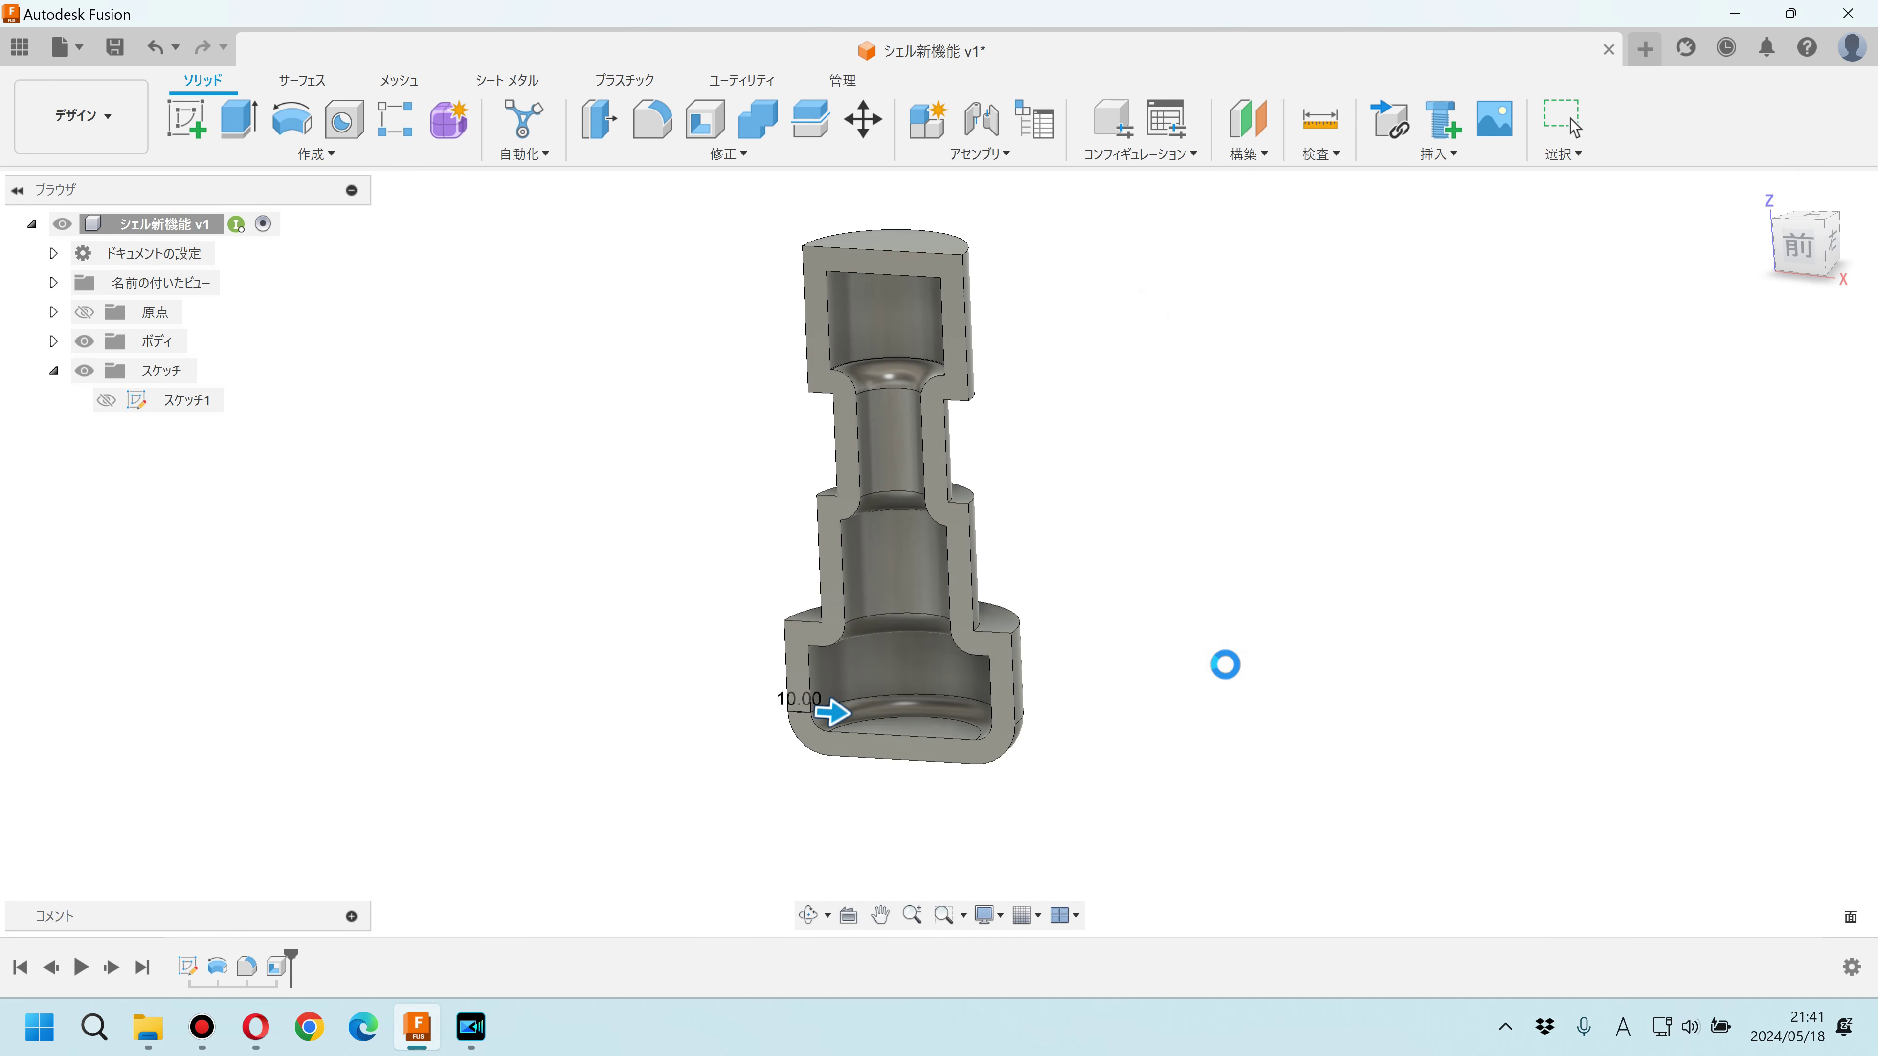
mouse_move(1184, 655)
middle_mouse_down("shift")
mouse_move(1130, 691)
mouse_move(1186, 708)
mouse_move(1195, 675)
middle_mouse_up("shift")
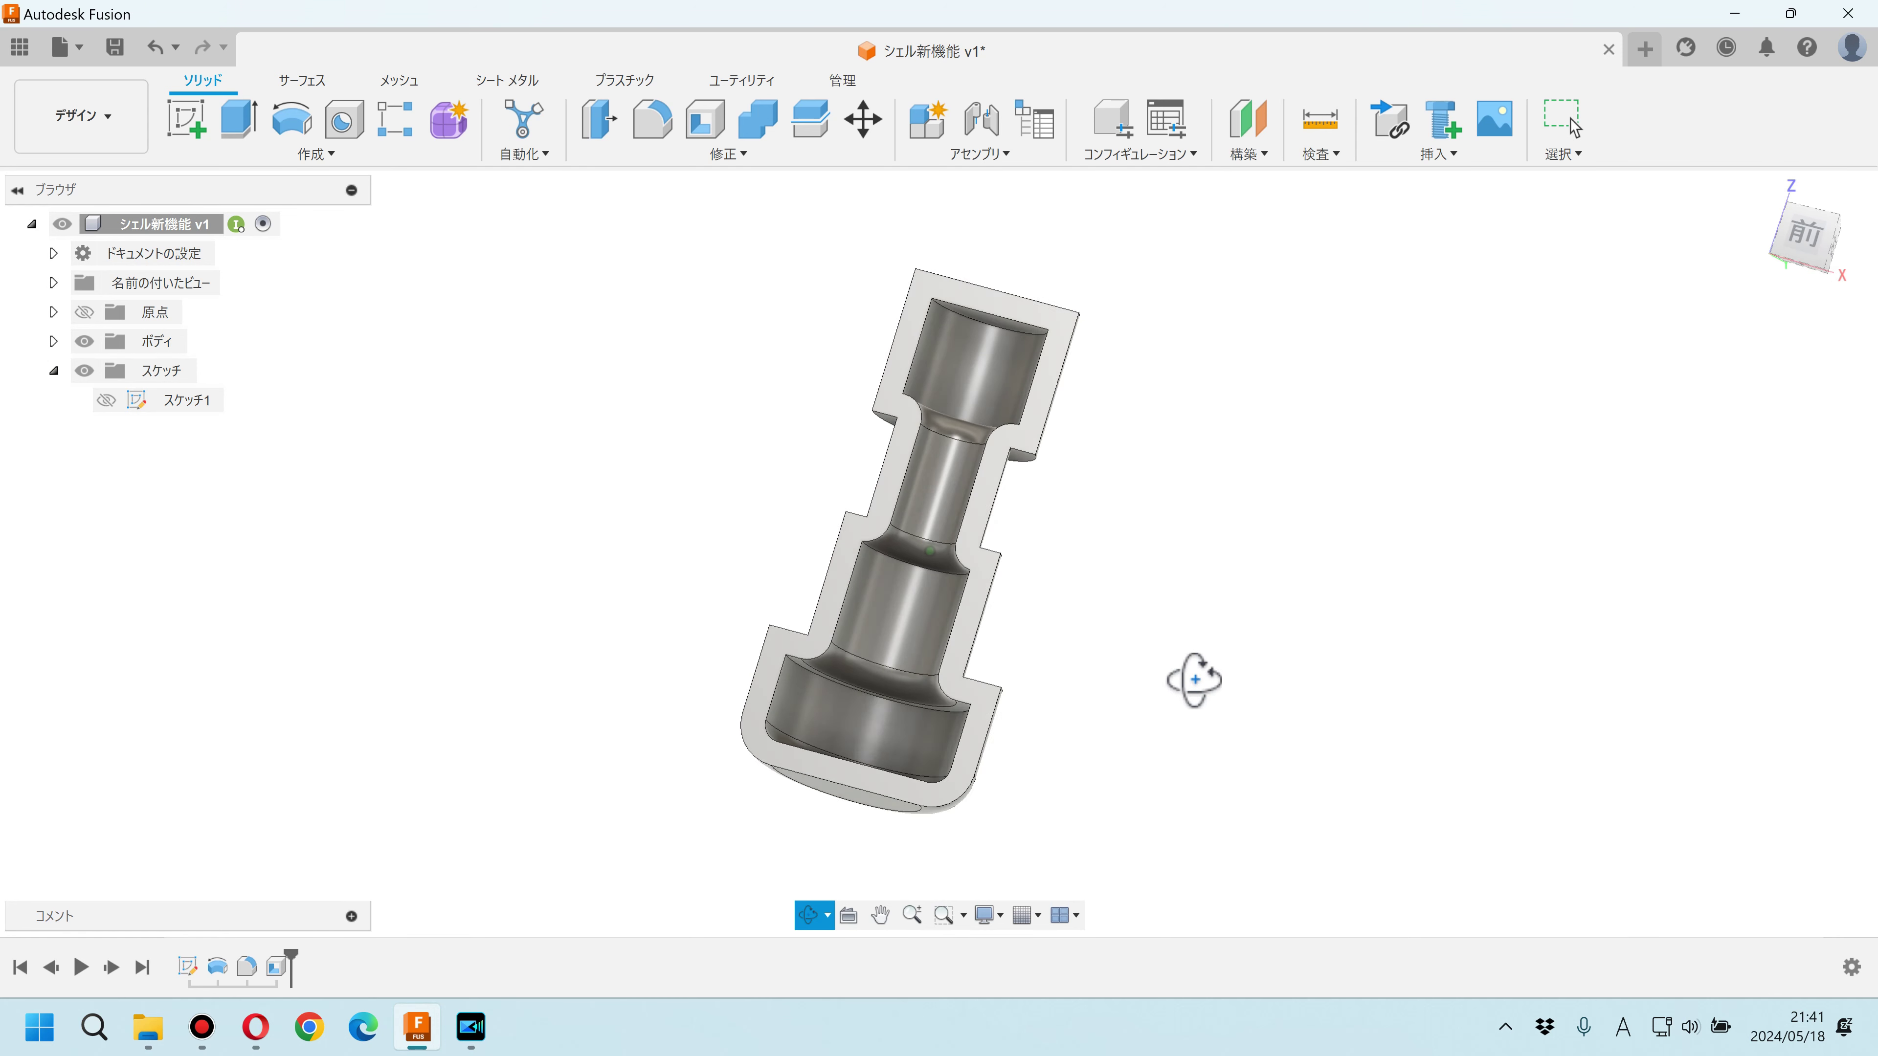
left_click(704, 118)
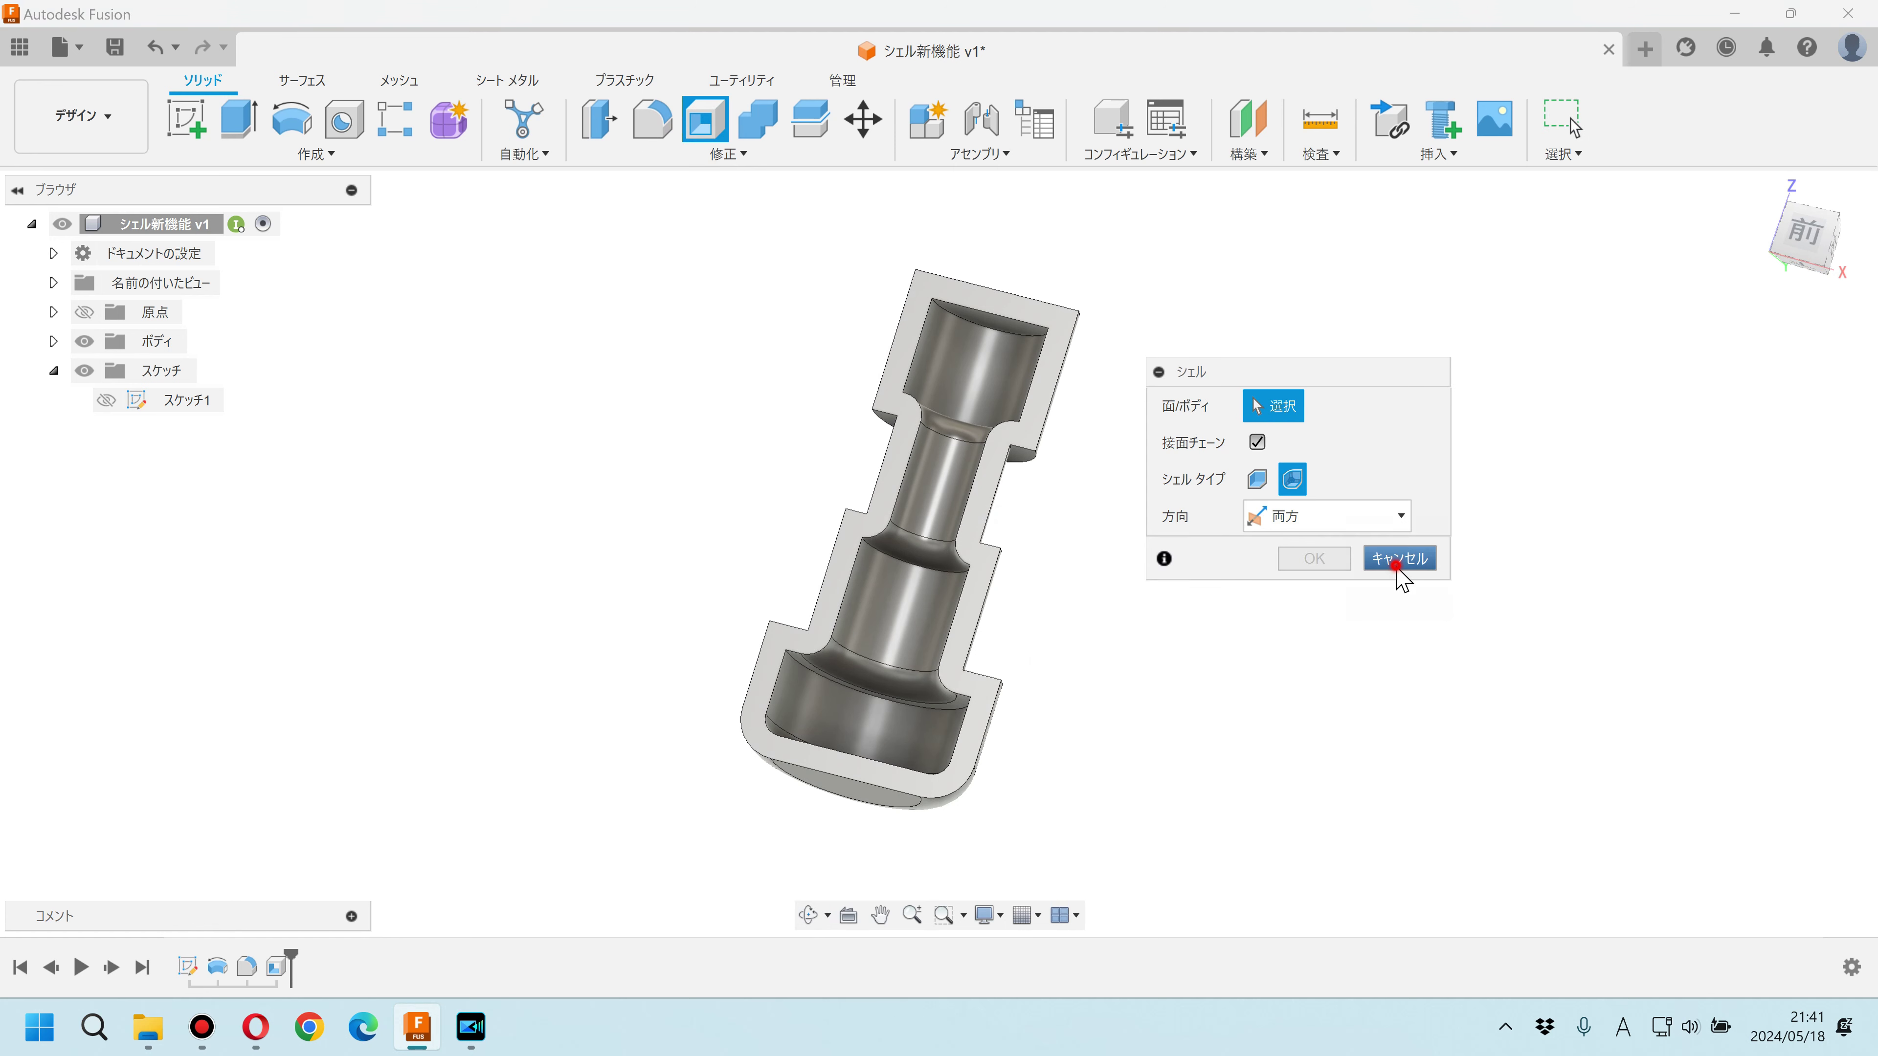
left_click(1400, 564)
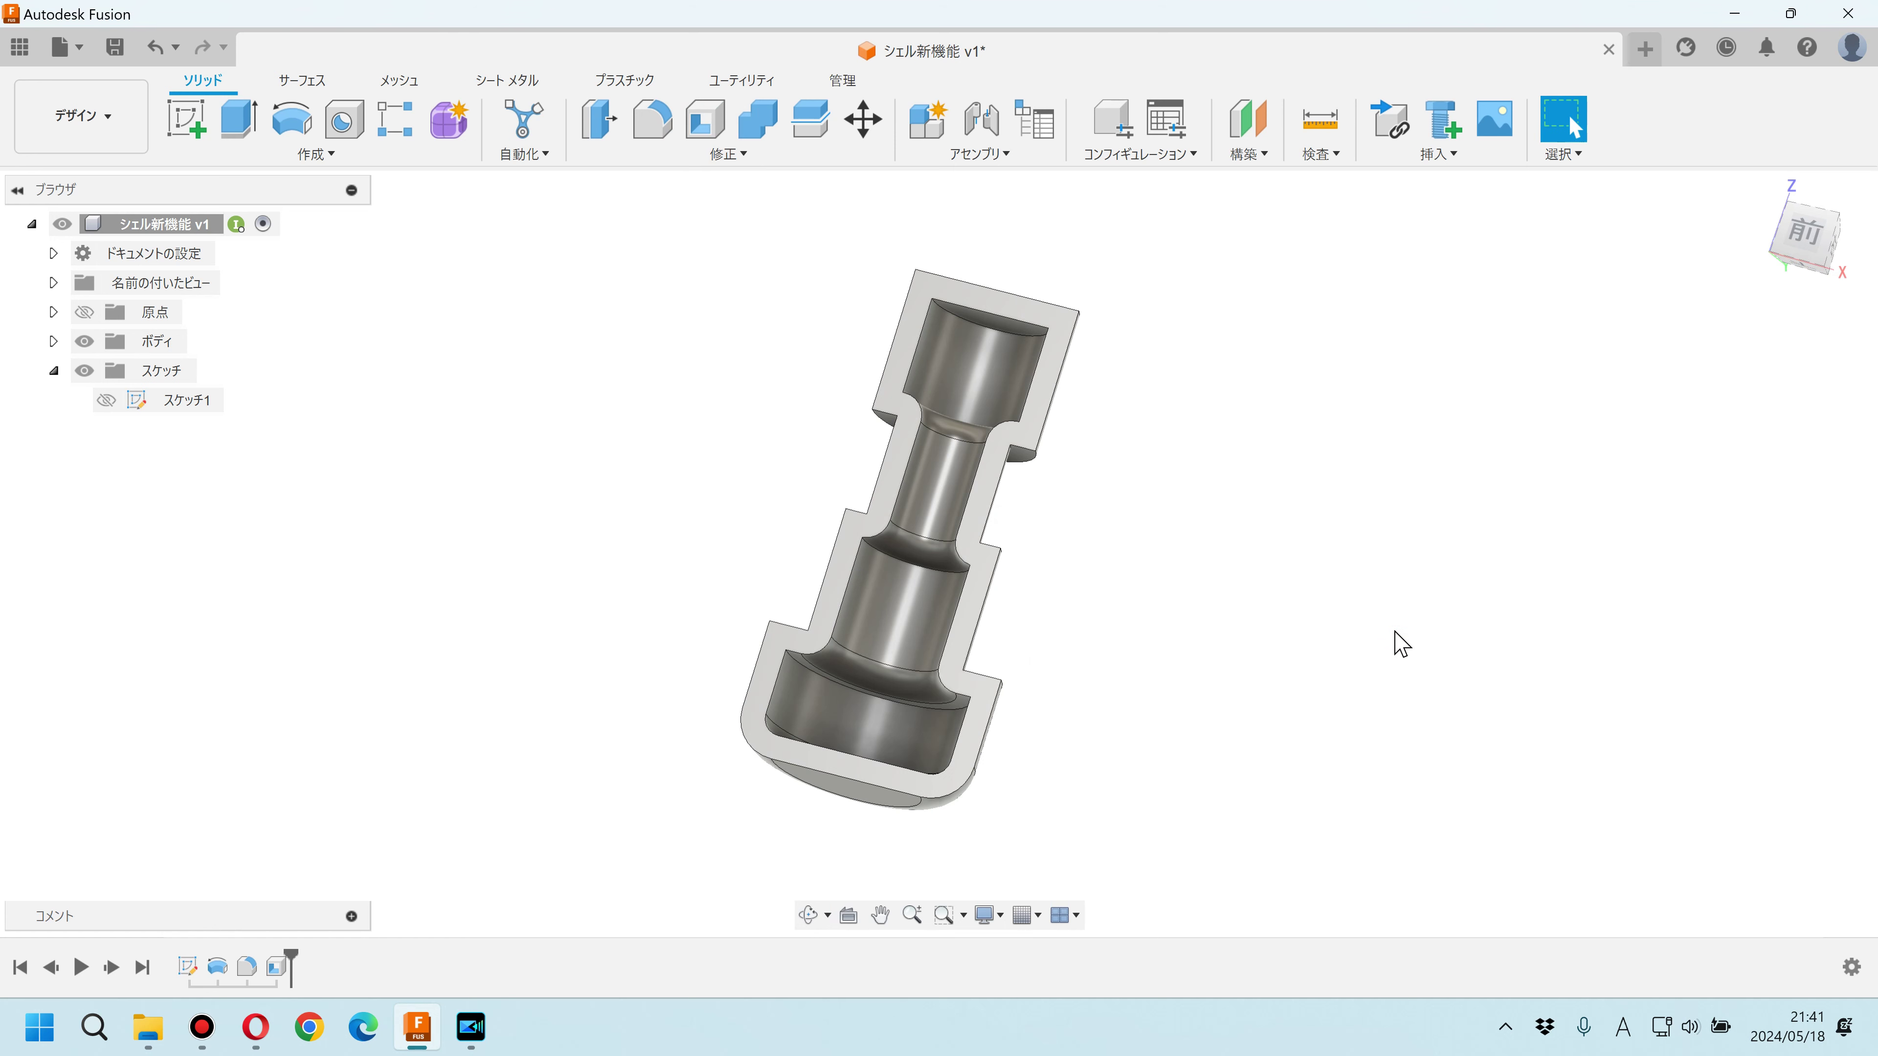